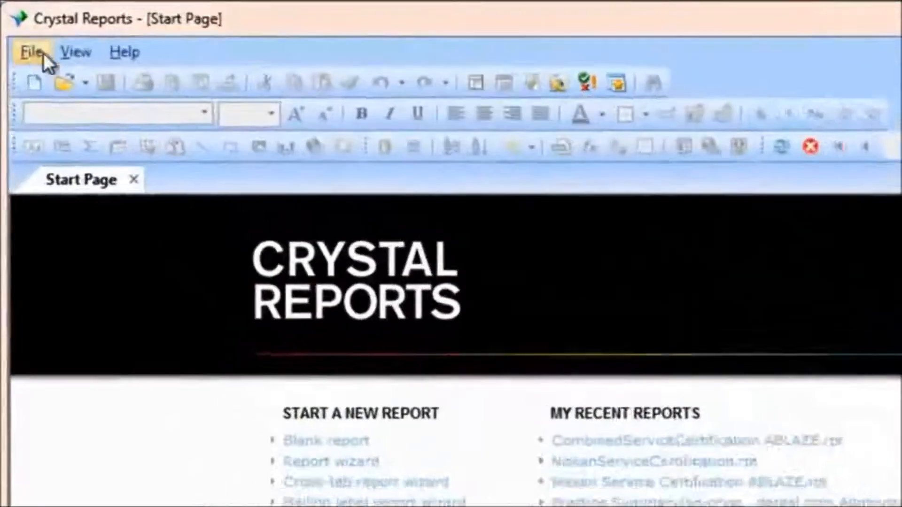
Step: Start a new report with the Standard Report Creation Wizard
{"action": "left_click", "coordinate": [18, 30]}
{"action": "mouse_move", "coordinate": [58, 89]}
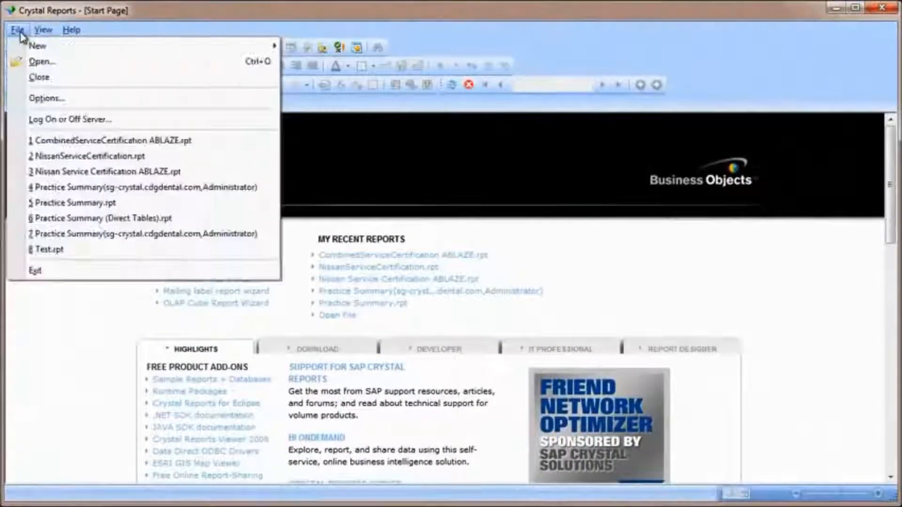
{"action": "left_click", "coordinate": [17, 29]}
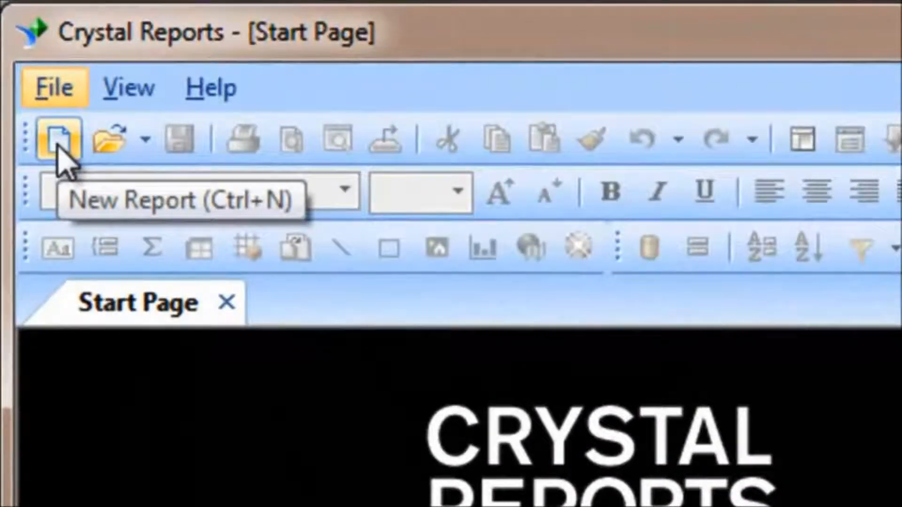
{"action": "left_click", "coordinate": [57, 143]}
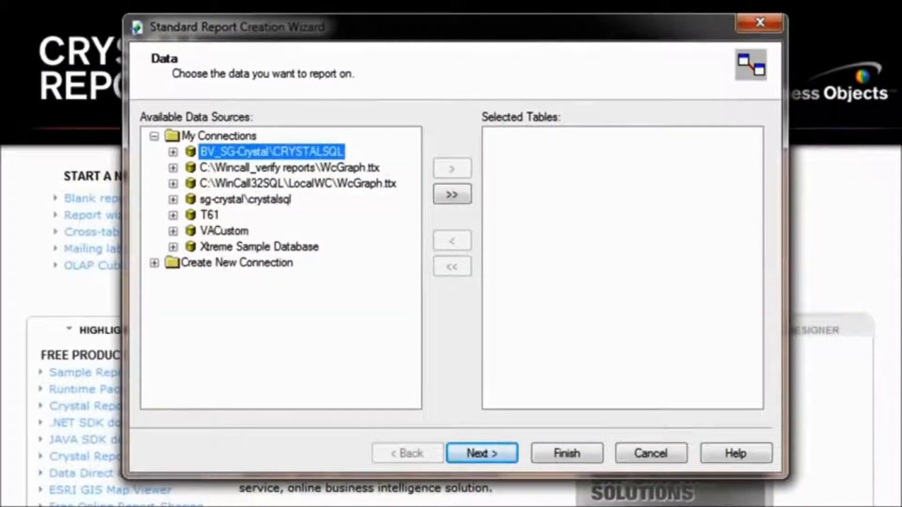
Step: Create a new OLE DB (ADO) connection that uses Microsoft OLE DB Provider for SQL Server
{"action": "left_click", "coordinate": [154, 136]}
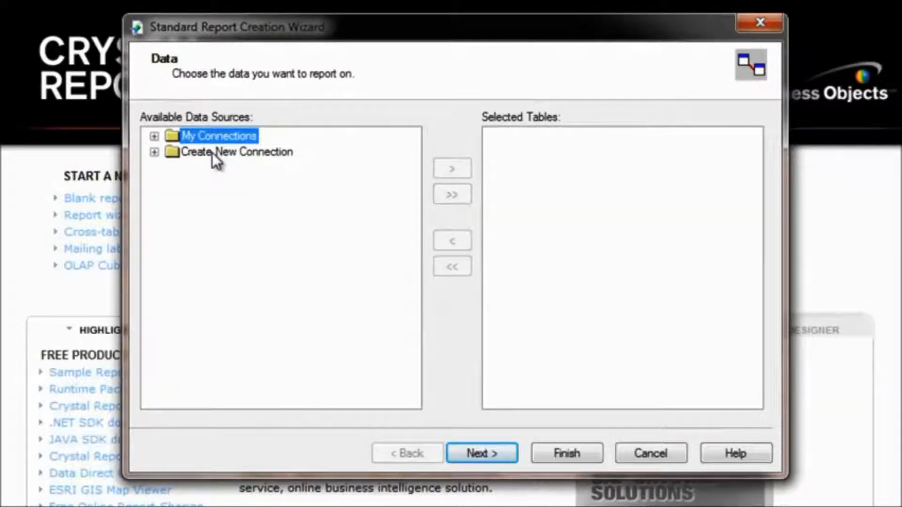
{"action": "left_click", "coordinate": [153, 152]}
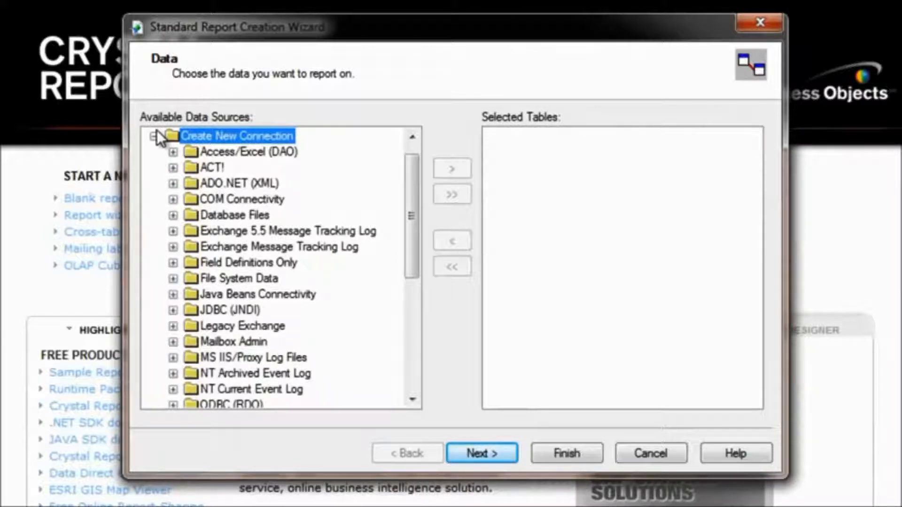
{"action": "left_click_drag", "start_coordinate": [411, 181], "coordinate": [404, 249]}
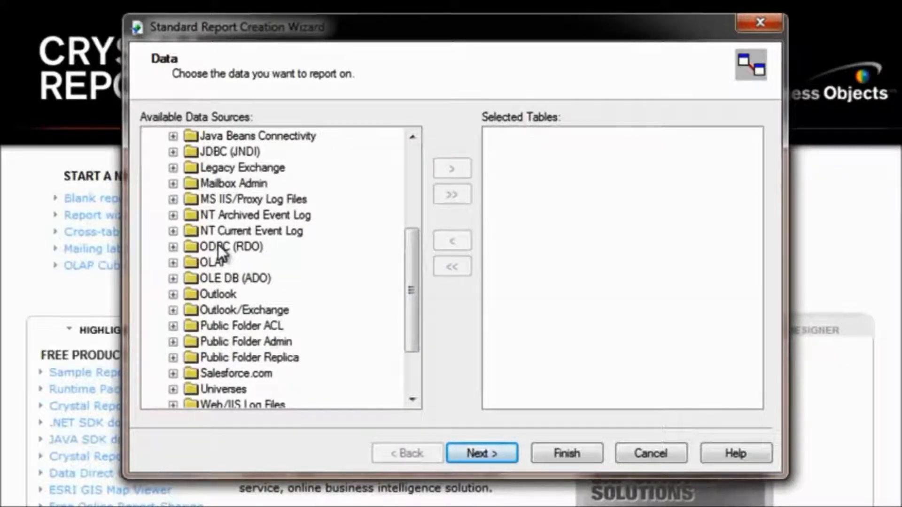
{"action": "left_click", "coordinate": [176, 278]}
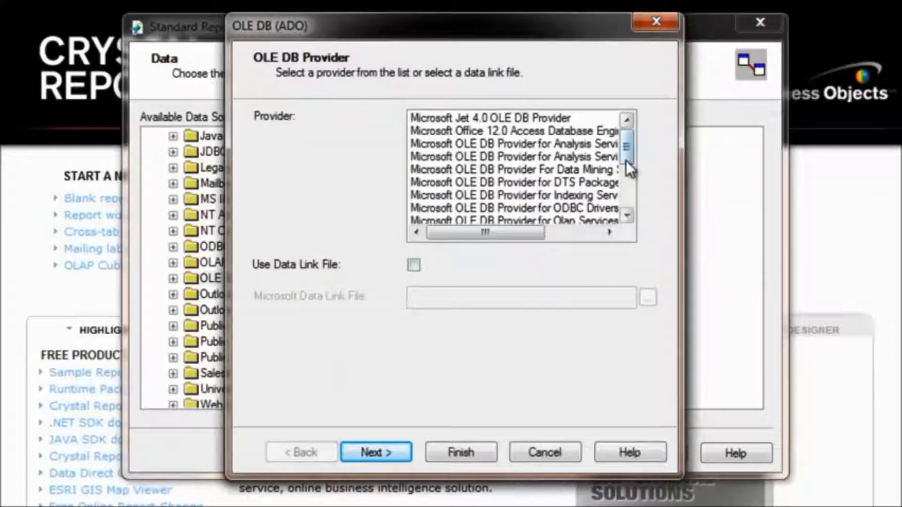
{"action": "left_click_drag", "start_coordinate": [627, 158], "coordinate": [627, 176]}
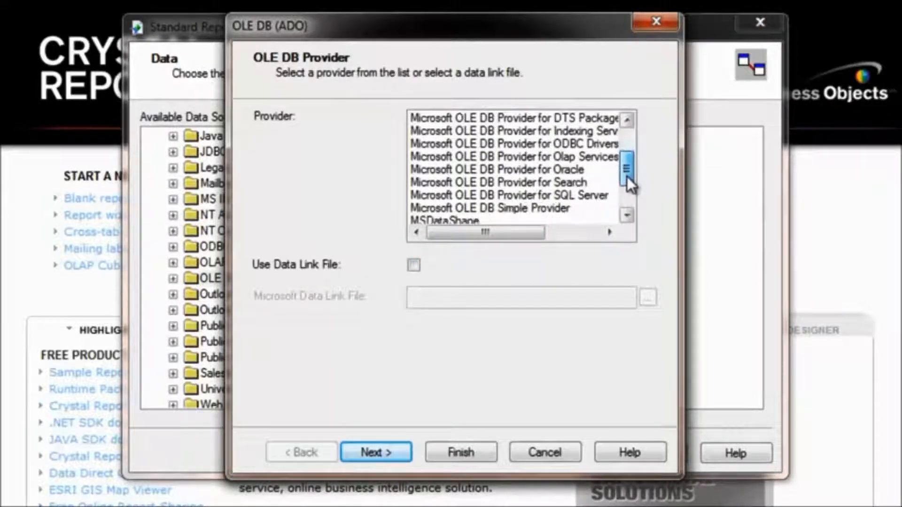
{"action": "left_click", "coordinate": [597, 196]}
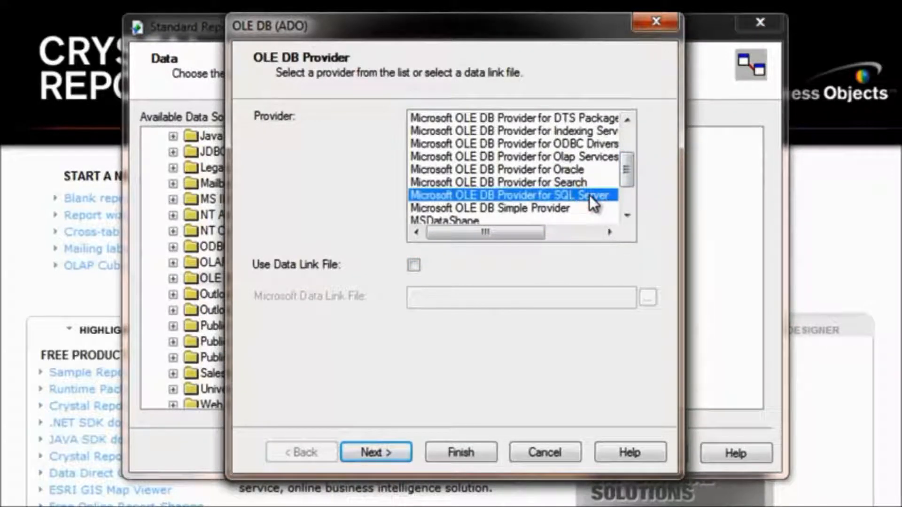
{"action": "left_click", "coordinate": [367, 453]}
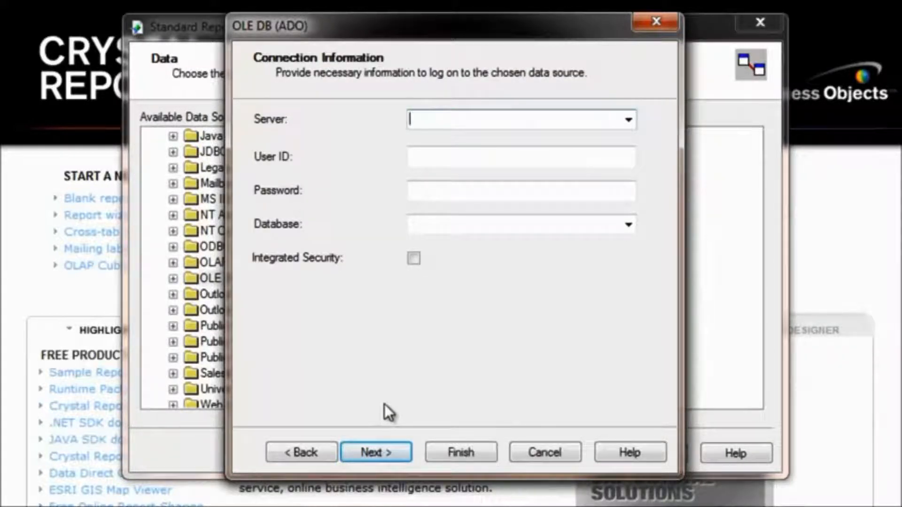
Step: Connect to server t61 with user ID ReportDesigner and the account password, choose the AdventureWorks database, and finish the connection
{"action": "type", "text": "t61"}
{"action": "key", "text": "Tab"}
{"action": "type", "text": "ReportDesigner"}
{"action": "key", "text": "Tab"}
{"action": "type", "text": "***************"}
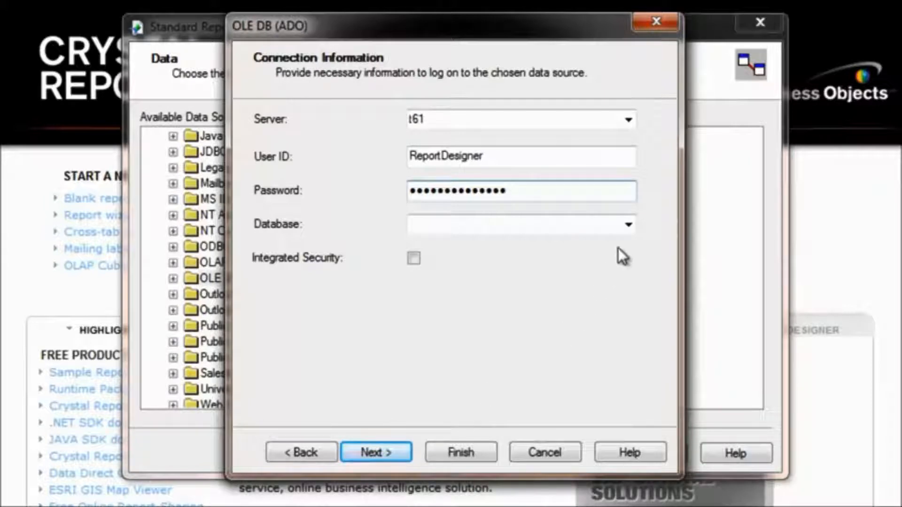
{"action": "left_click", "coordinate": [628, 224]}
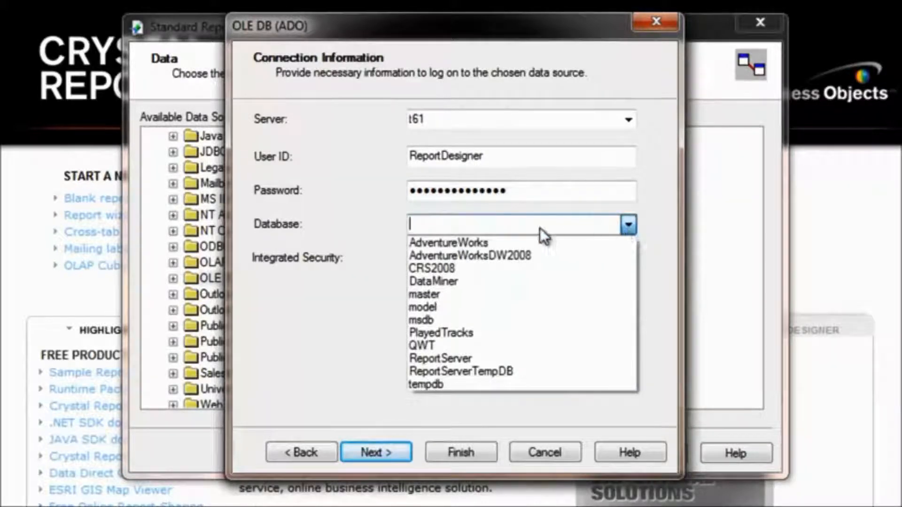
{"action": "left_click", "coordinate": [474, 242]}
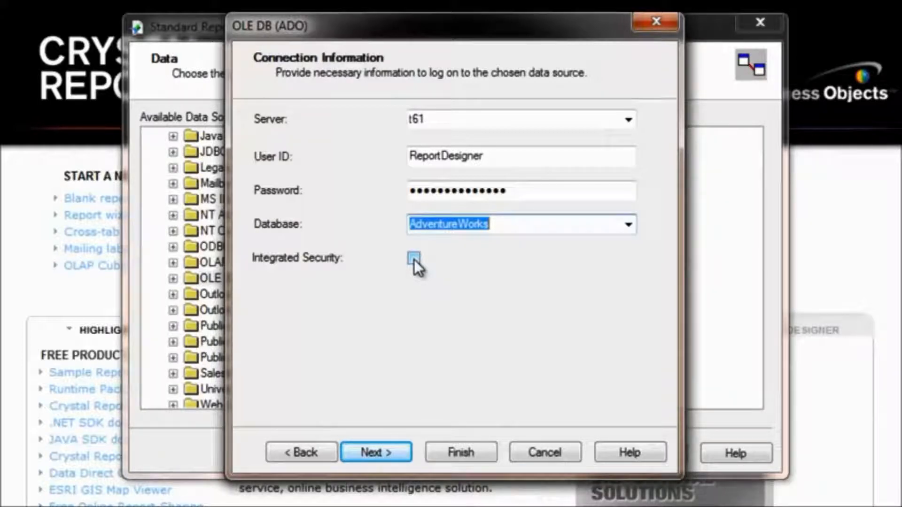
{"action": "left_click", "coordinate": [463, 450]}
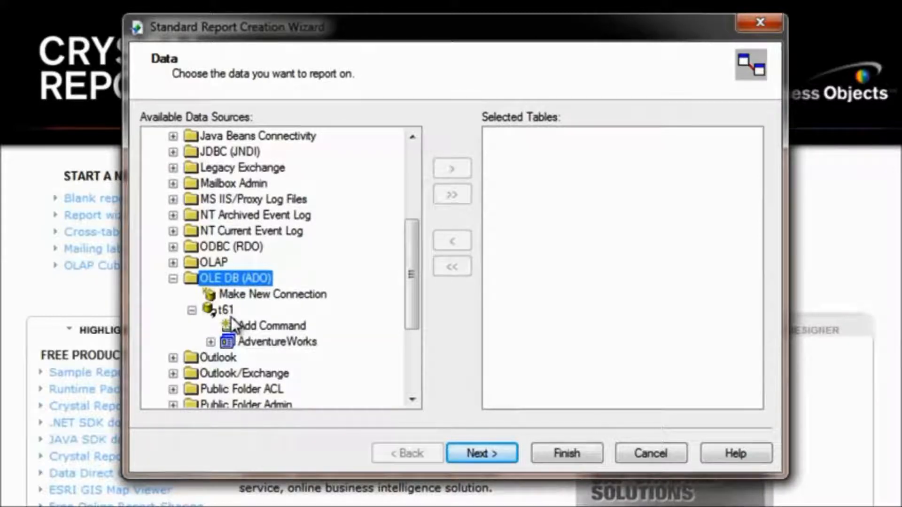
Step: Add the SalesOrderHeader table and the vSalesPerson view from the AdventureWorks Sales schema to the report and proceed to table linking
{"action": "left_click", "coordinate": [211, 342]}
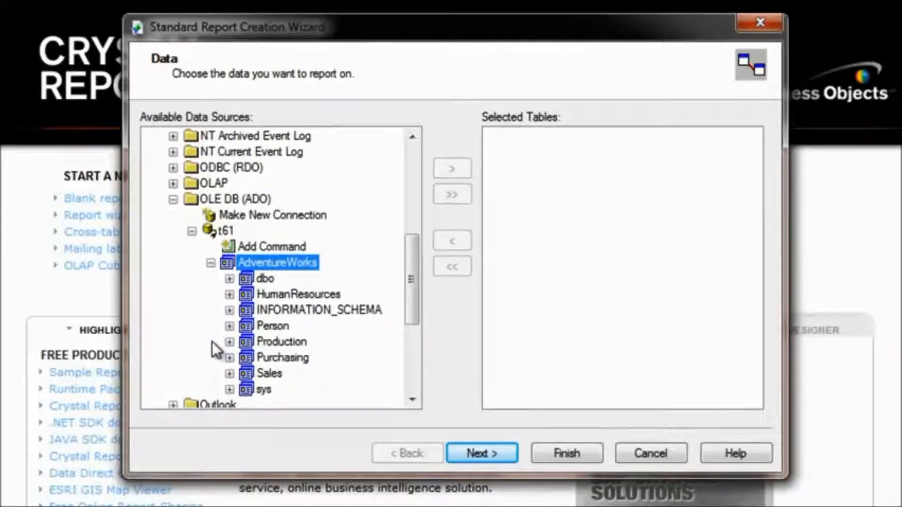
{"action": "left_click", "coordinate": [230, 373]}
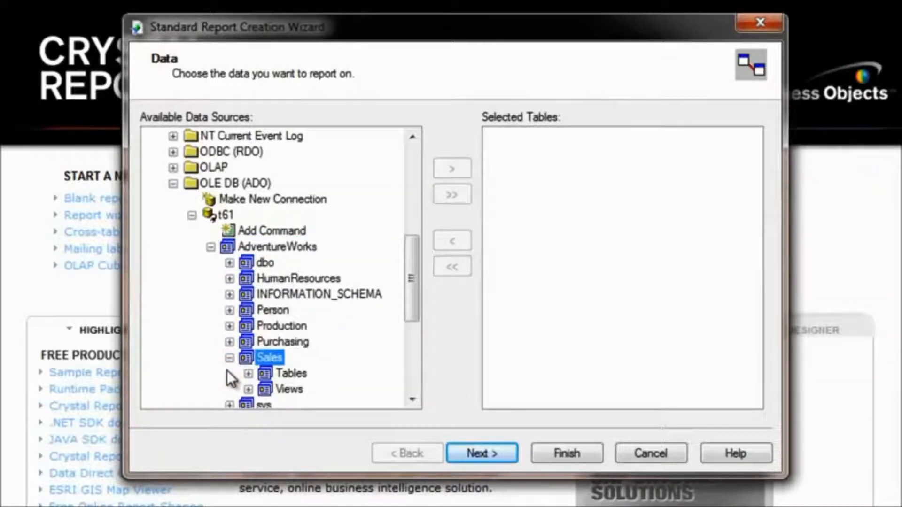
{"action": "left_click", "coordinate": [248, 374]}
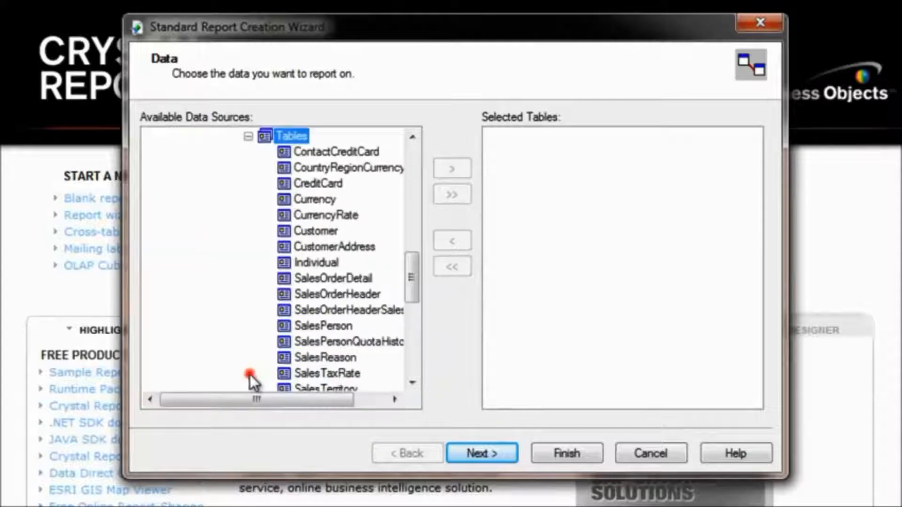
{"action": "left_click_drag", "start_coordinate": [410, 276], "coordinate": [413, 312]}
{"action": "left_click", "coordinate": [249, 327]}
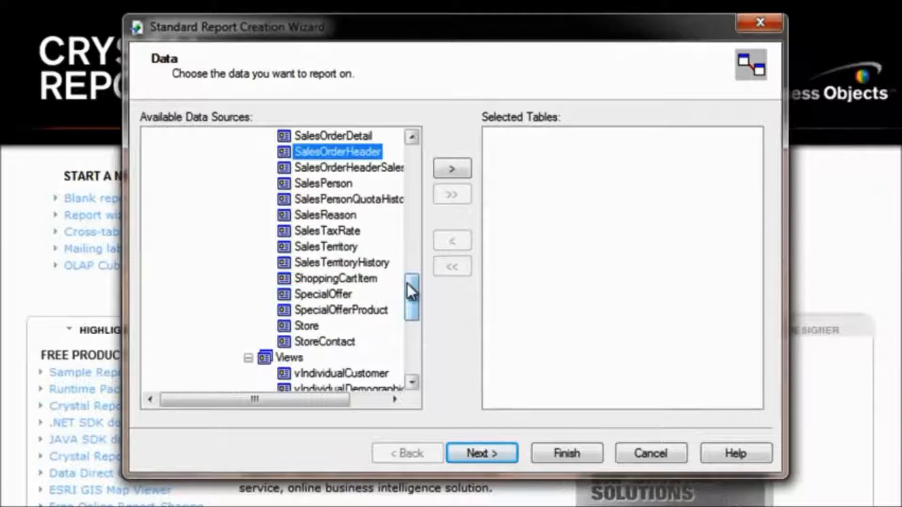
{"action": "left_click_drag", "start_coordinate": [409, 286], "coordinate": [410, 295]}
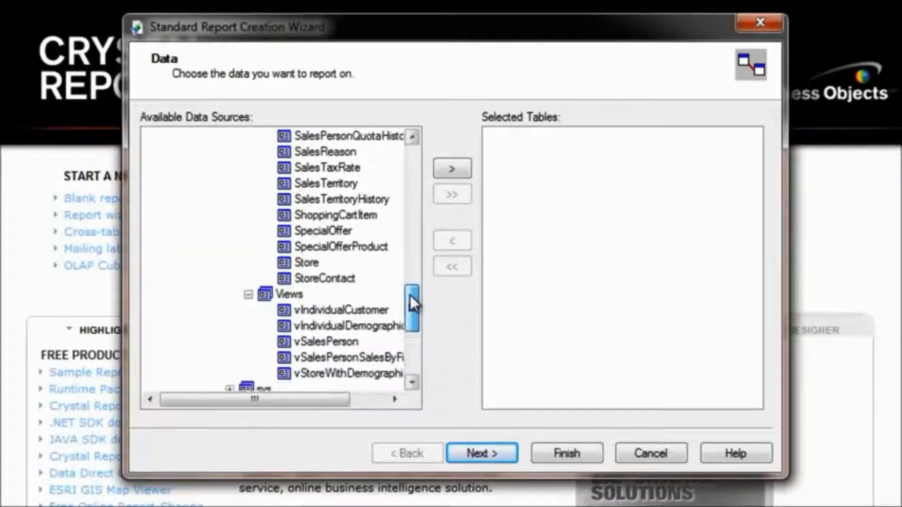
{"action": "left_click", "coordinate": [317, 342]}
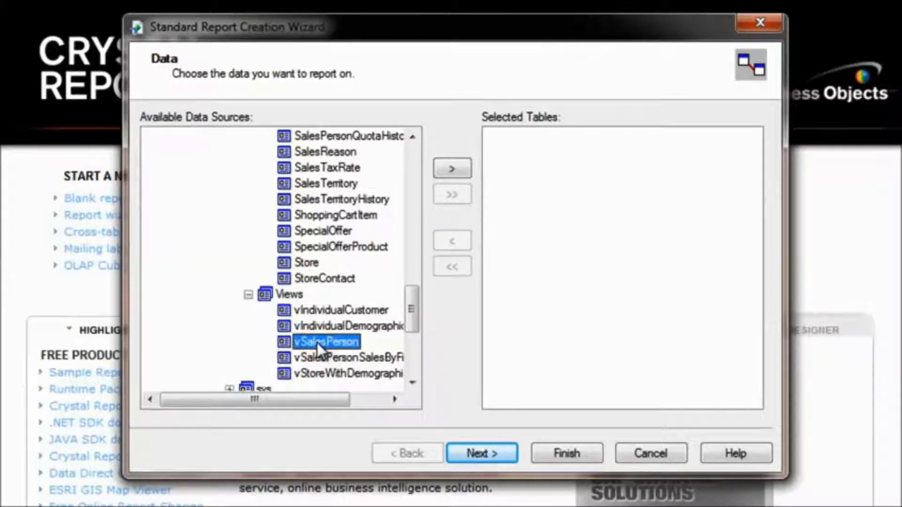
{"action": "left_click_drag", "start_coordinate": [317, 343], "coordinate": [566, 198]}
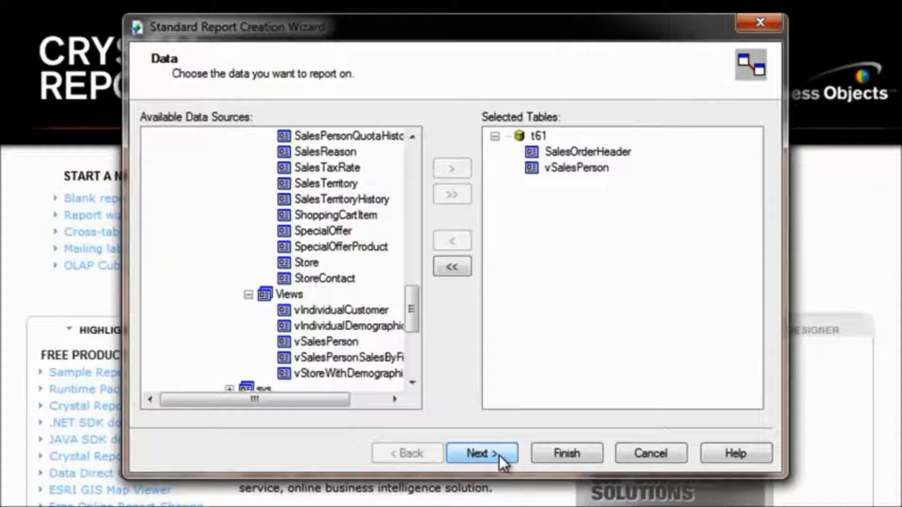
{"action": "left_click", "coordinate": [498, 455]}
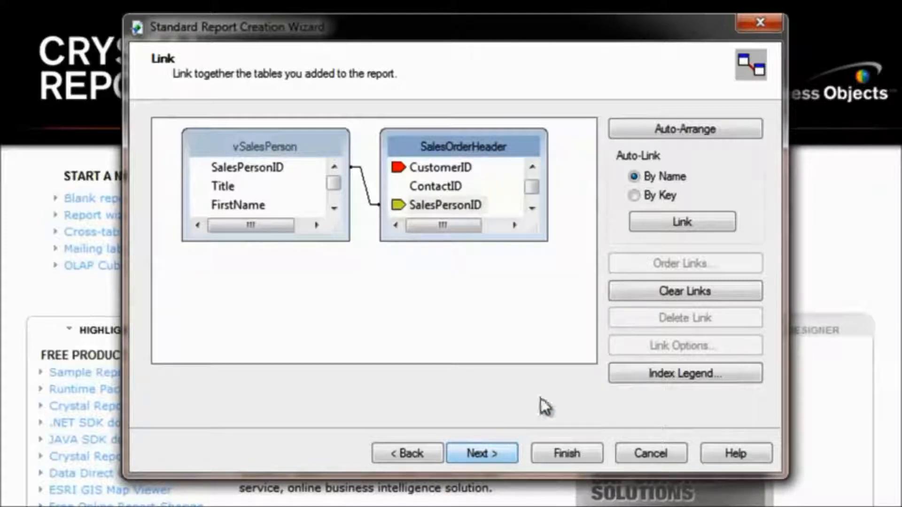
Step: Remove all automatic links and swap the two tables so SalesOrderHeader sits to the left of vSalesPerson
{"action": "left_click", "coordinate": [674, 294]}
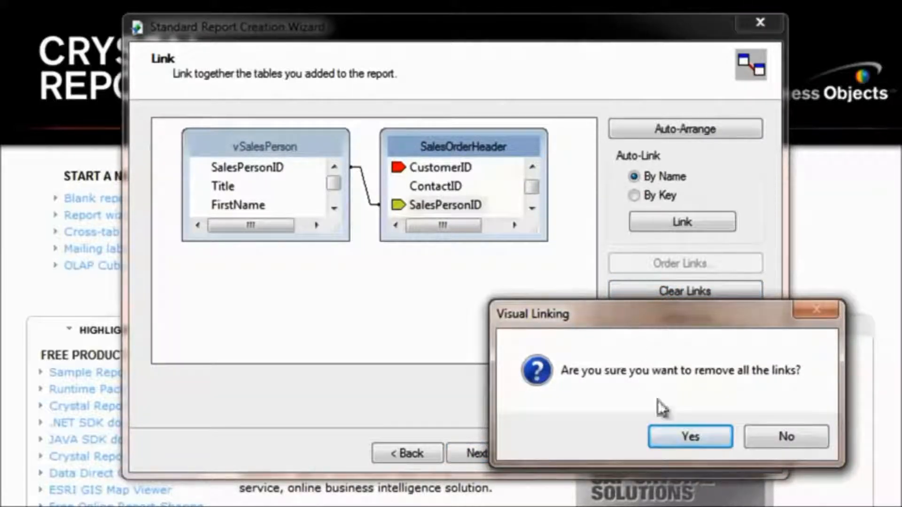
{"action": "left_click", "coordinate": [690, 439]}
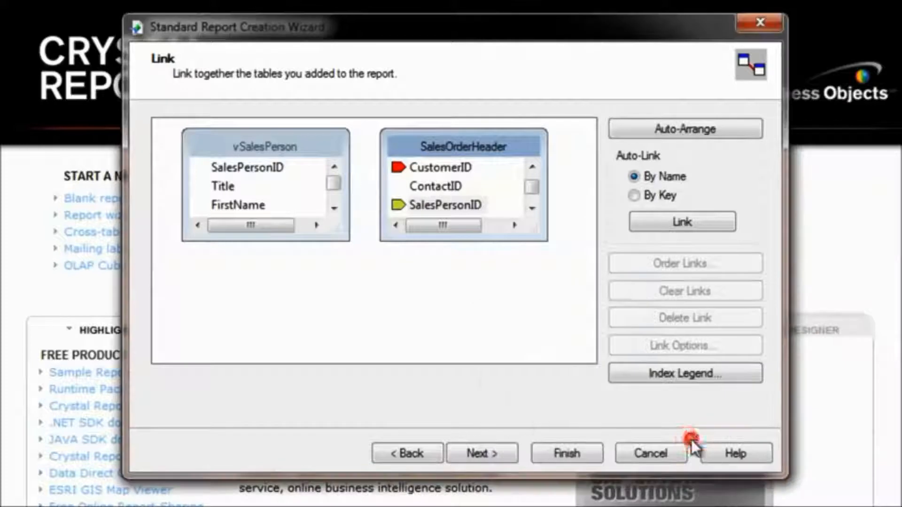
{"action": "left_click", "coordinate": [278, 142]}
{"action": "left_click_drag", "start_coordinate": [281, 147], "coordinate": [430, 189]}
{"action": "left_click_drag", "start_coordinate": [435, 141], "coordinate": [227, 137]}
{"action": "left_click_drag", "start_coordinate": [390, 187], "coordinate": [421, 144]}
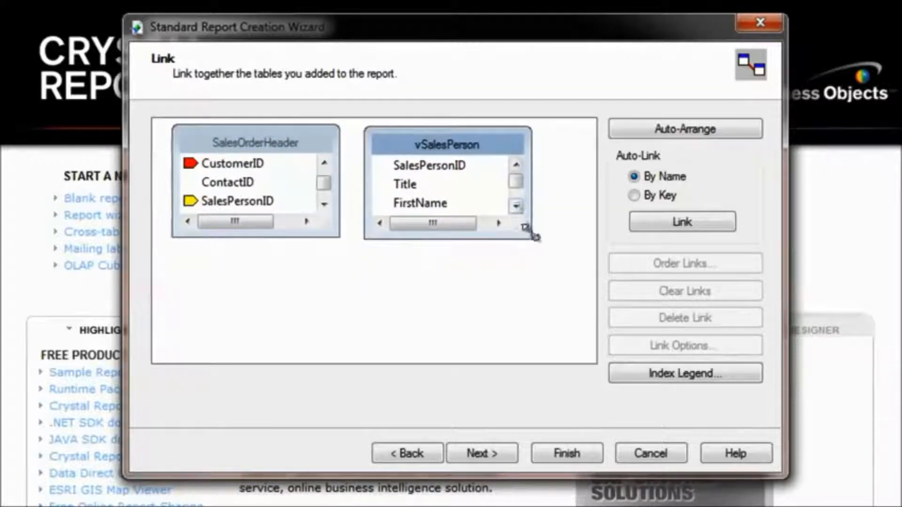
Step: Link SalesPersonID in SalesOrderHeader to SalesPersonID in vSalesPerson, align the tables, and proceed to field selection
{"action": "left_click_drag", "start_coordinate": [256, 201], "coordinate": [416, 179]}
{"action": "left_click_drag", "start_coordinate": [500, 147], "coordinate": [503, 144]}
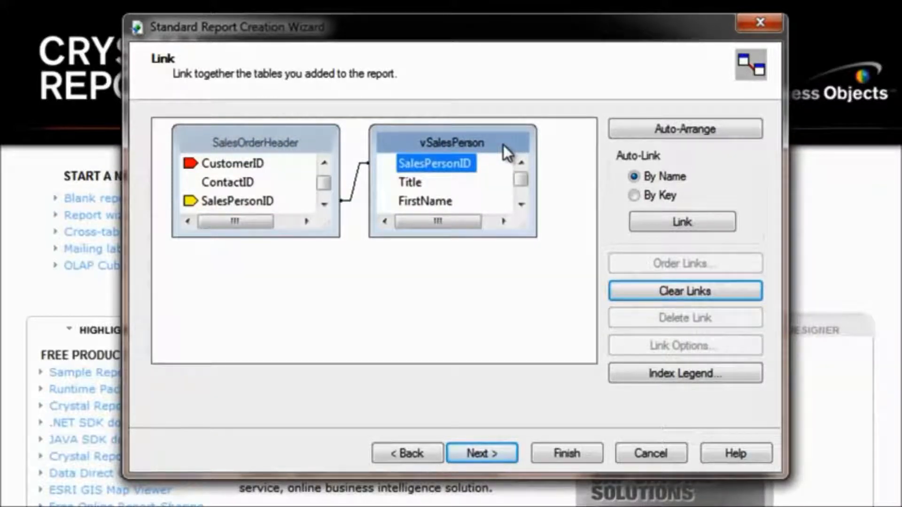
{"action": "left_click", "coordinate": [478, 456]}
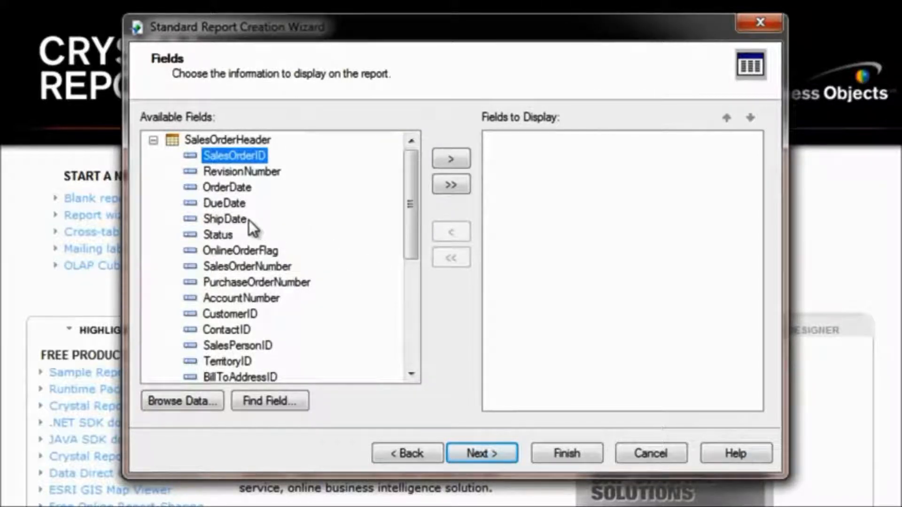
Step: Browse the stored data of the JobTitle field in vSalesPerson, then close the preview
{"action": "left_click_drag", "start_coordinate": [411, 202], "coordinate": [423, 312]}
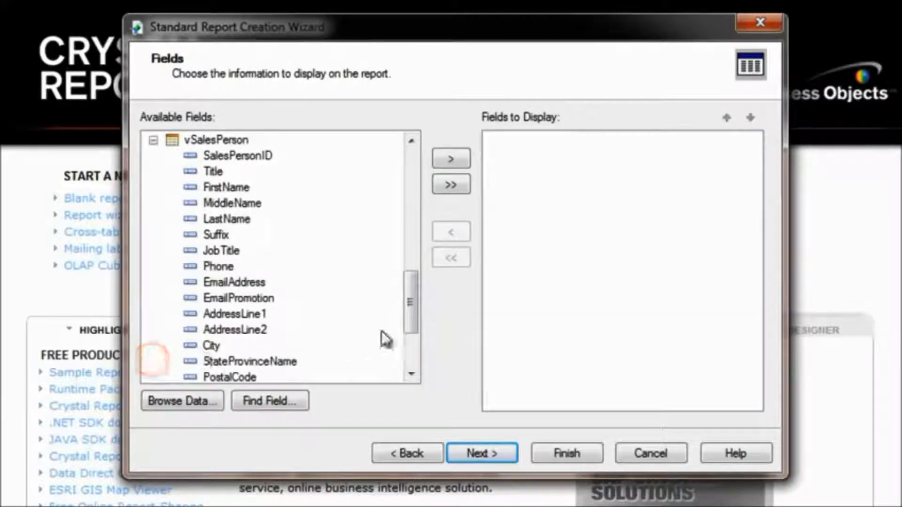
{"action": "left_click_drag", "start_coordinate": [408, 310], "coordinate": [407, 307]}
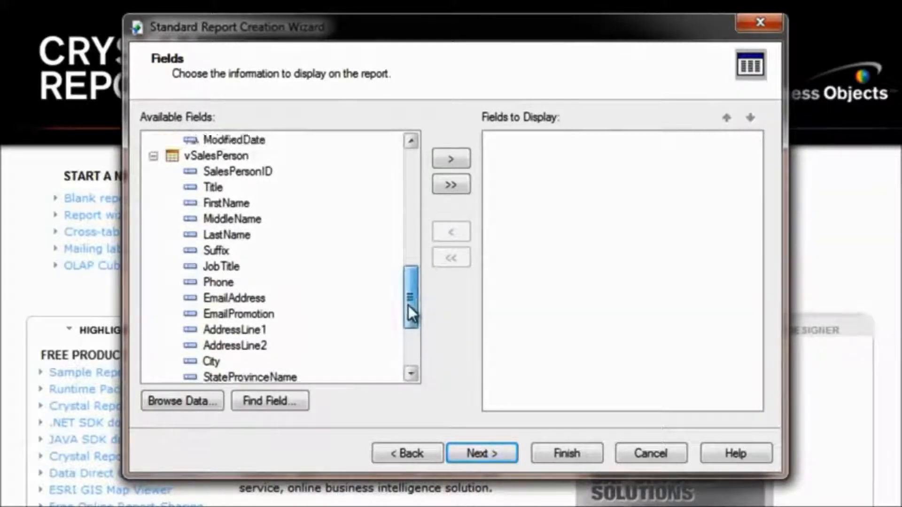
{"action": "left_click", "coordinate": [205, 265]}
{"action": "left_click", "coordinate": [186, 401]}
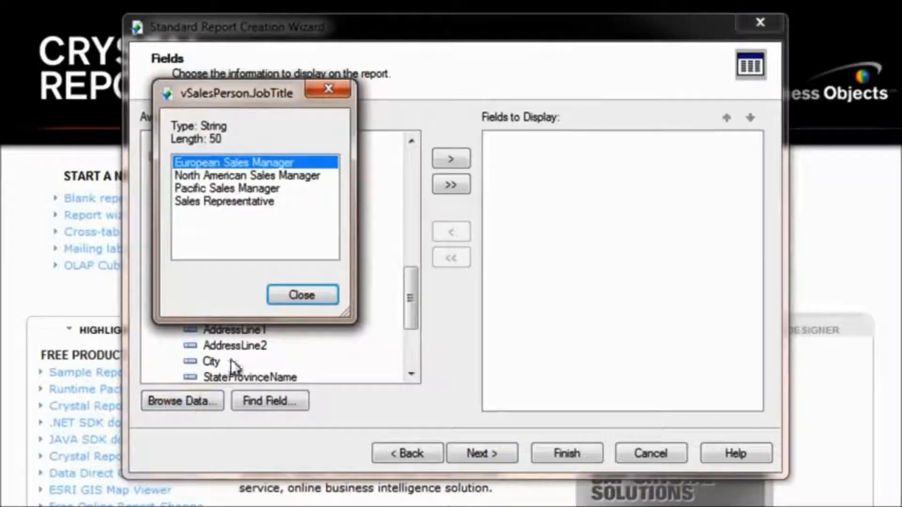
{"action": "left_click", "coordinate": [297, 295]}
Step: Add the SalesOrderID field from SalesOrderHeader to the fields to display
{"action": "left_click_drag", "start_coordinate": [410, 300], "coordinate": [410, 165]}
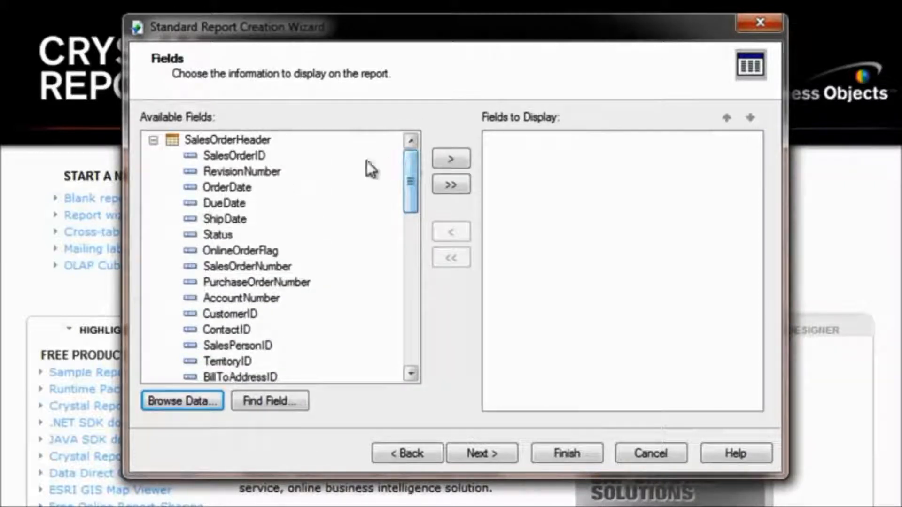
{"action": "left_click", "coordinate": [254, 156]}
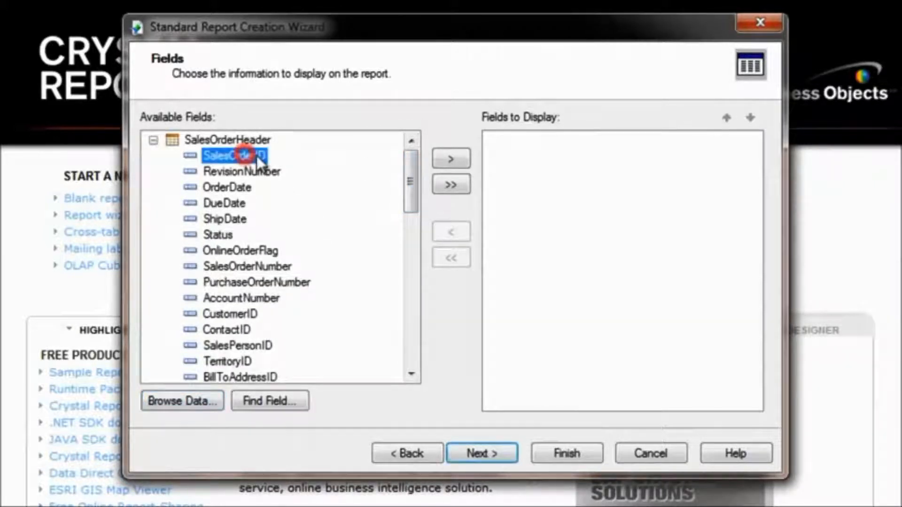
{"action": "left_click", "coordinate": [452, 159]}
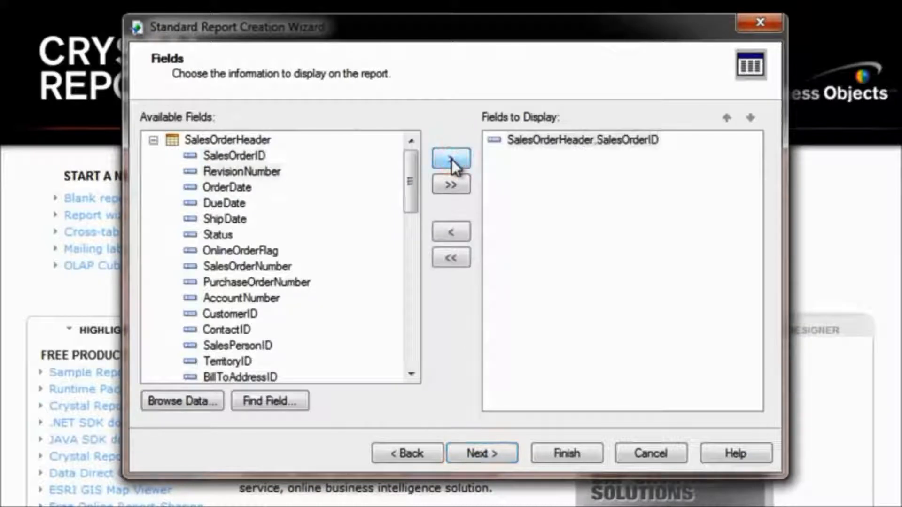
Step: Add the OrderDate, ShipDate and TotalDue fields from SalesOrderHeader to the fields to display
{"action": "left_click", "coordinate": [219, 187]}
{"action": "left_click", "coordinate": [240, 219], "text": "ctrl"}
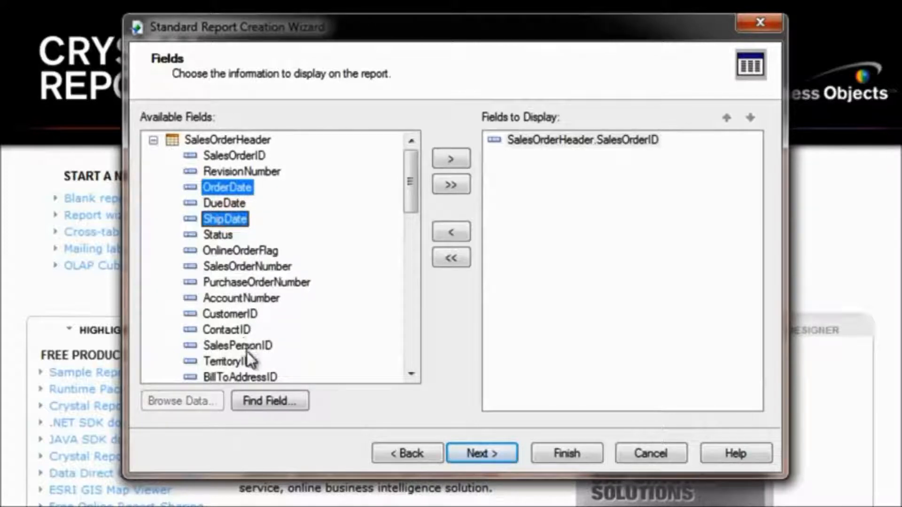
{"action": "scroll", "coordinate": [371, 346], "scroll_direction": "down", "scroll_amount": 4}
{"action": "left_click", "coordinate": [224, 313]}
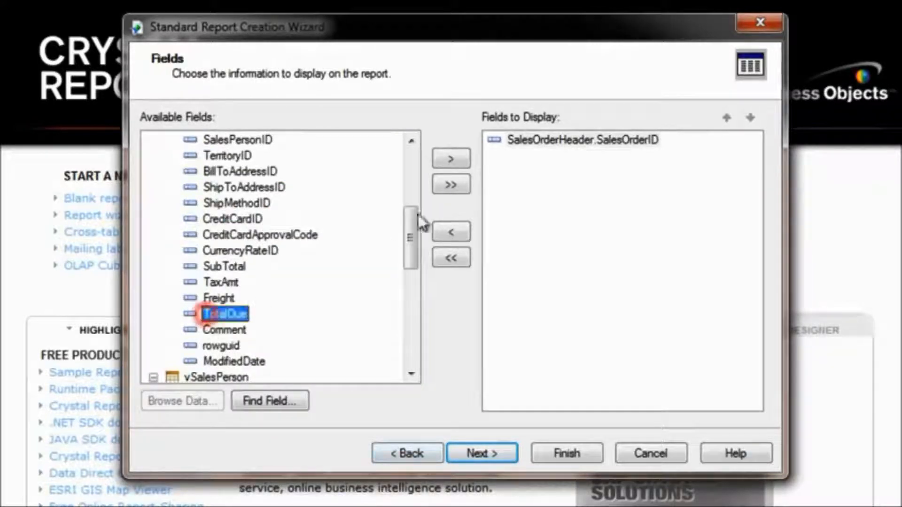
{"action": "left_click", "coordinate": [446, 158]}
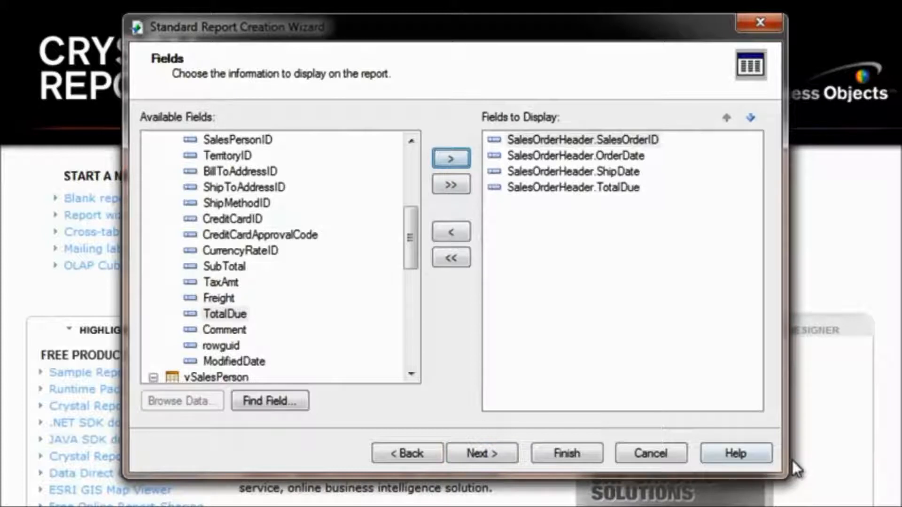
Step: Move ShipDate above OrderDate in the fields to display and put it back below OrderDate
{"action": "left_click", "coordinate": [588, 173]}
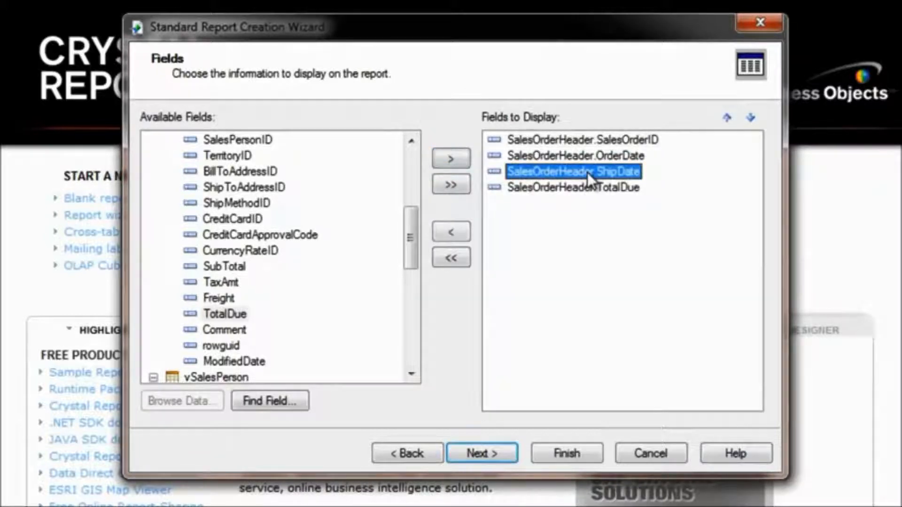
{"action": "left_click", "coordinate": [726, 117]}
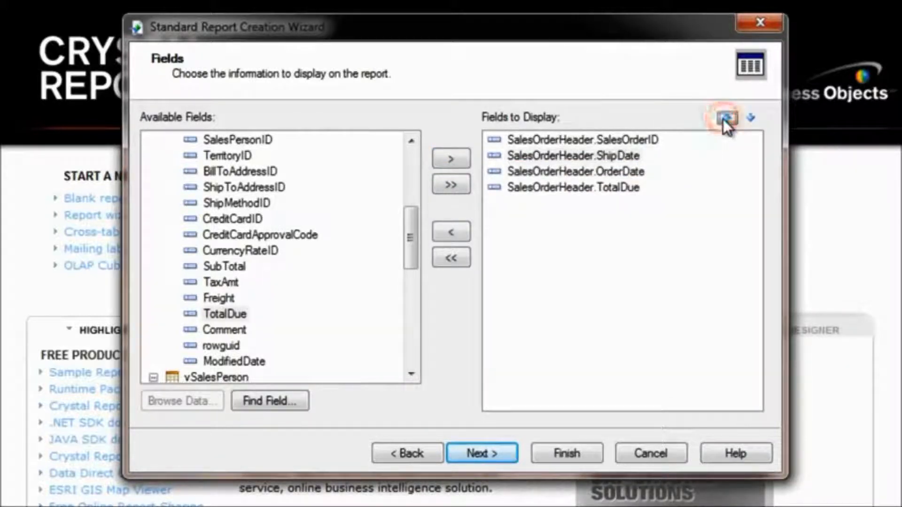
{"action": "left_click_drag", "start_coordinate": [542, 159], "coordinate": [547, 192]}
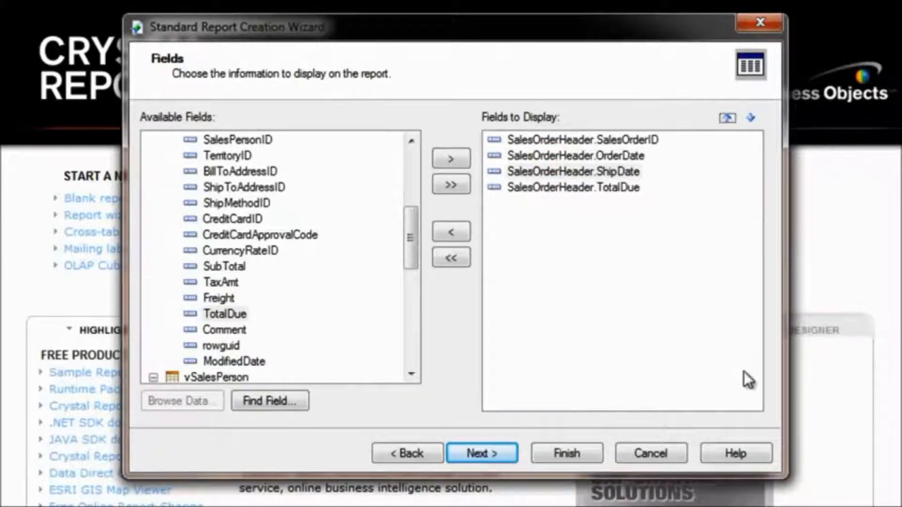
Step: Proceed to grouping and group the report by LastName from vSalesPerson in ascending order
{"action": "left_click", "coordinate": [494, 456]}
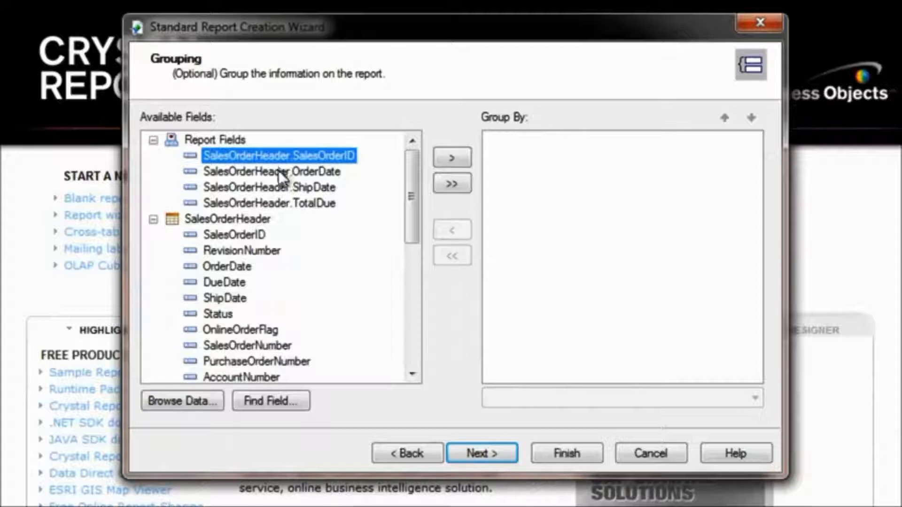
{"action": "left_click_drag", "start_coordinate": [410, 182], "coordinate": [407, 328]}
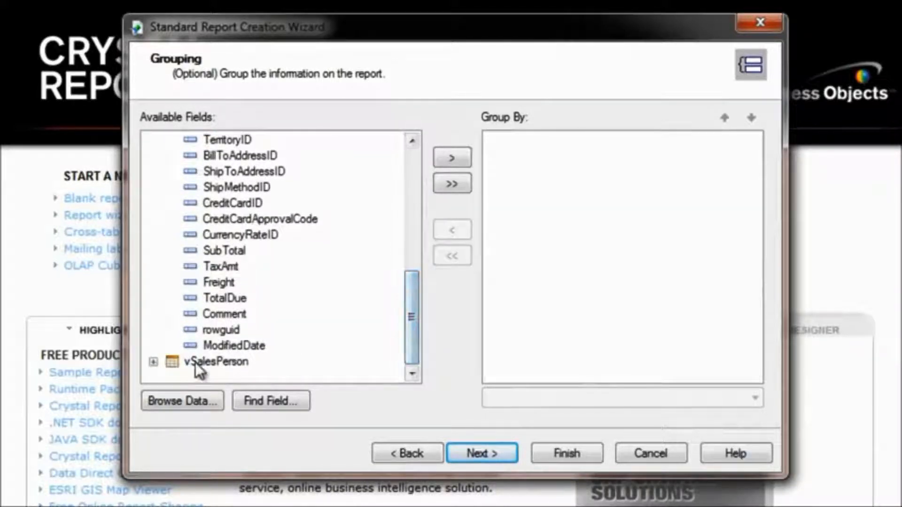
{"action": "left_click", "coordinate": [152, 362]}
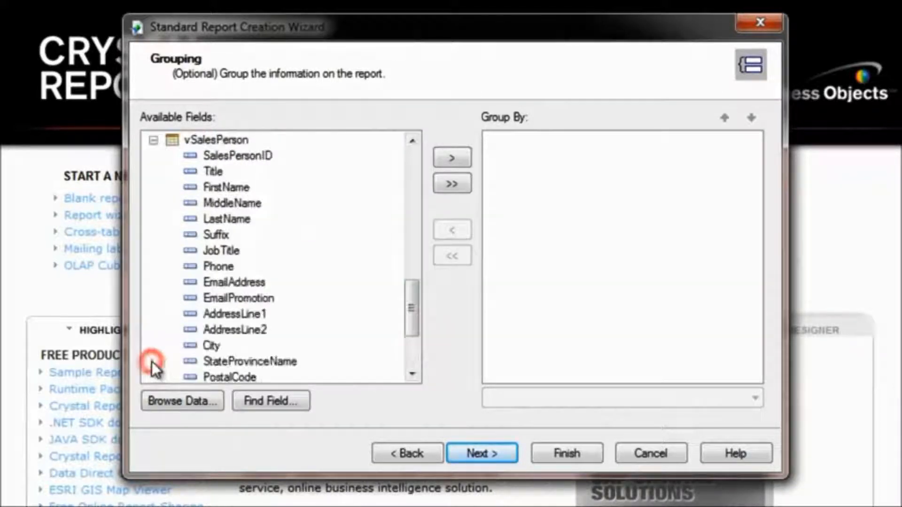
{"action": "left_click", "coordinate": [226, 219]}
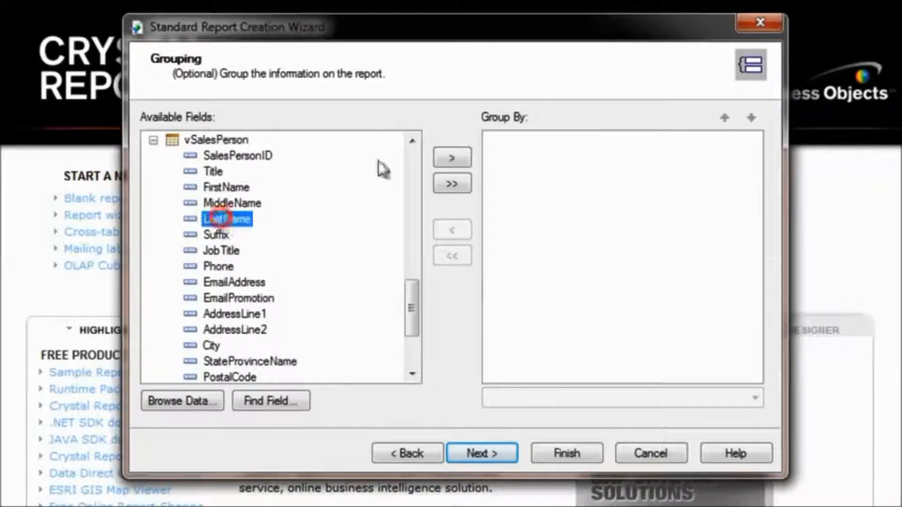
{"action": "left_click", "coordinate": [448, 158]}
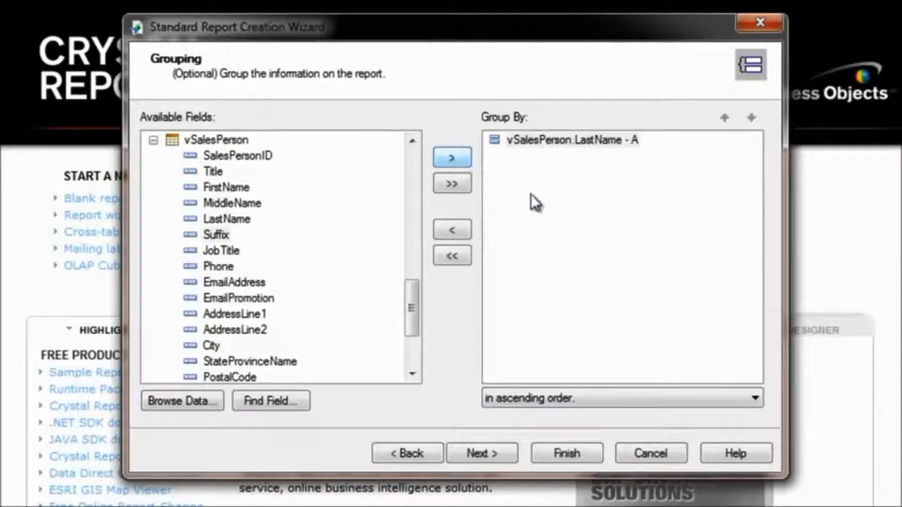
{"action": "left_click", "coordinate": [754, 399]}
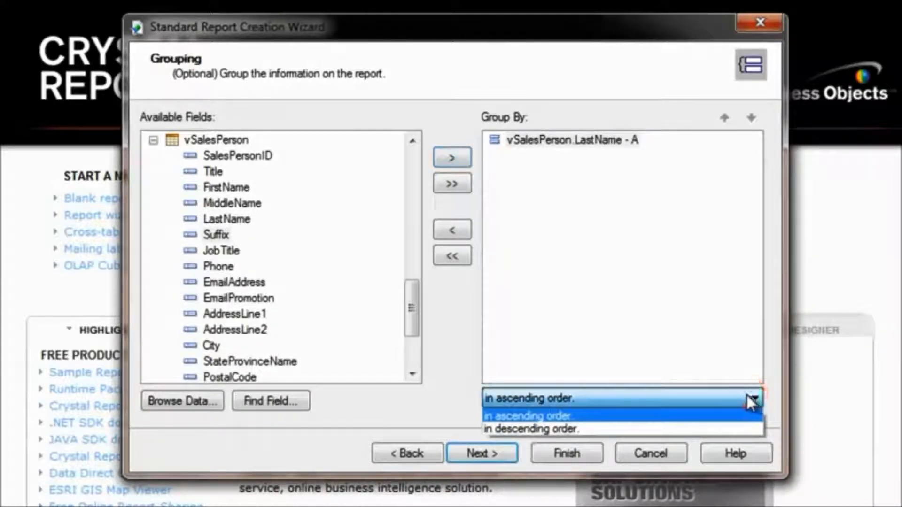
{"action": "left_click", "coordinate": [562, 415]}
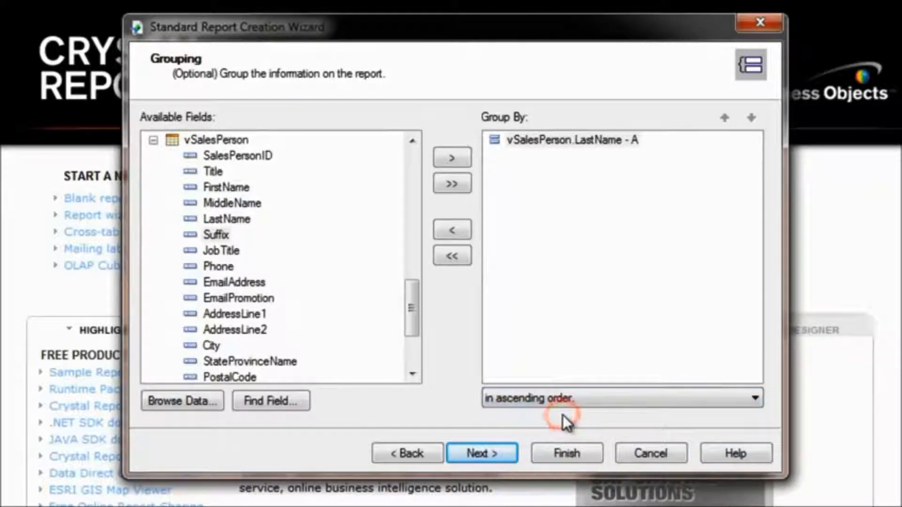
Step: Change the SalesOrderID summary for the LastName group to Count and continue past group sorting with the ordering left at None
{"action": "left_click", "coordinate": [487, 455]}
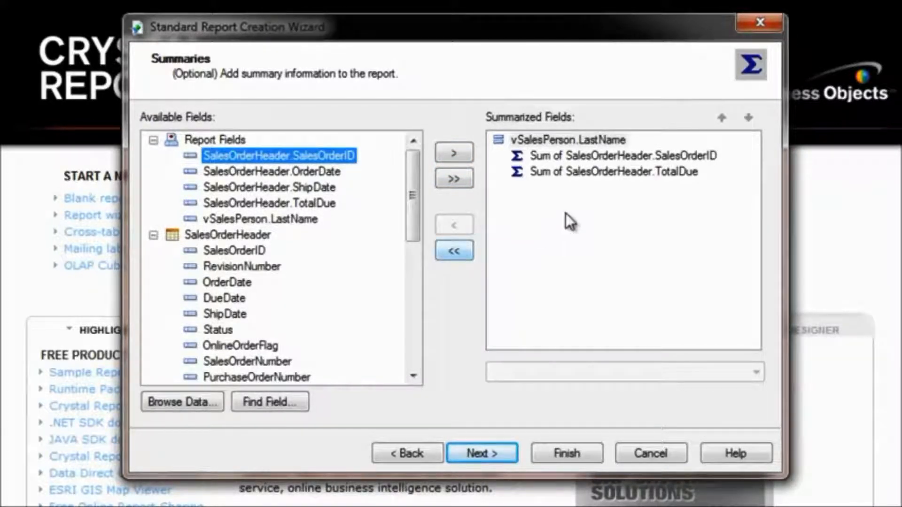
{"action": "left_click", "coordinate": [601, 157]}
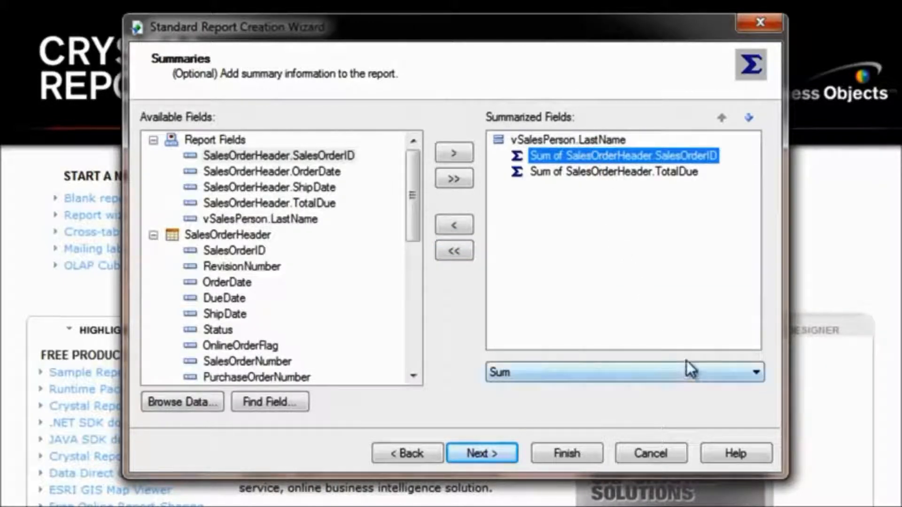
{"action": "left_click", "coordinate": [754, 373]}
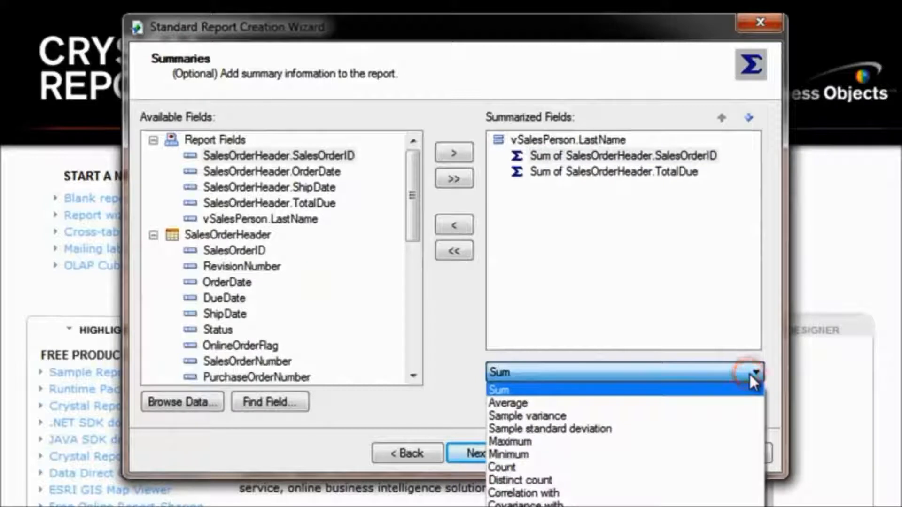
{"action": "left_click", "coordinate": [516, 467]}
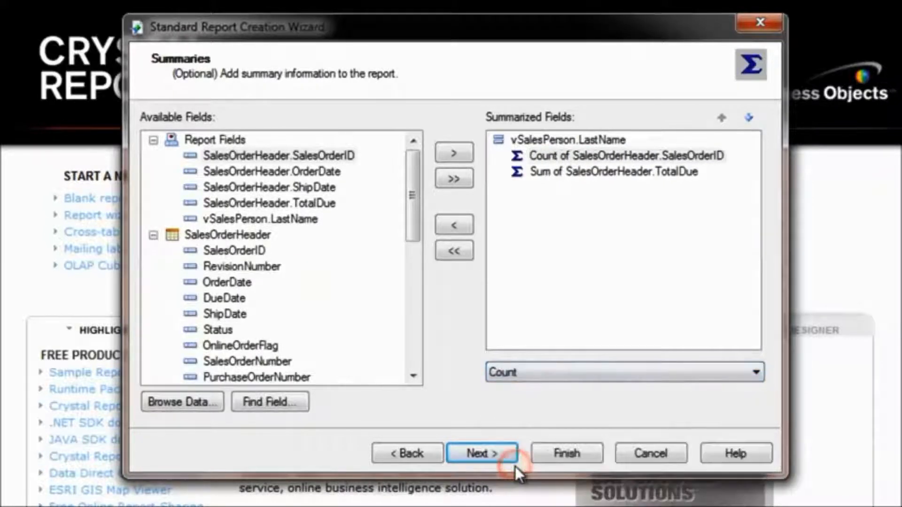
{"action": "left_click", "coordinate": [487, 454]}
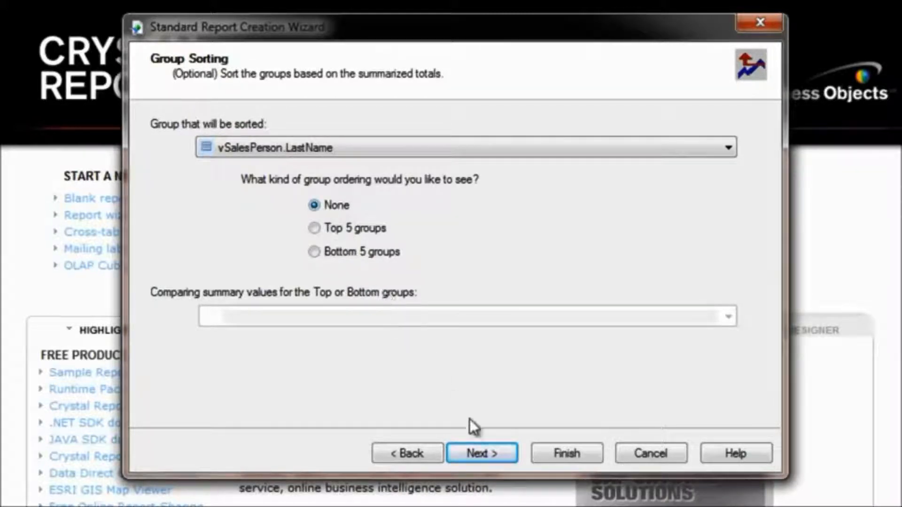
{"action": "left_click", "coordinate": [486, 450]}
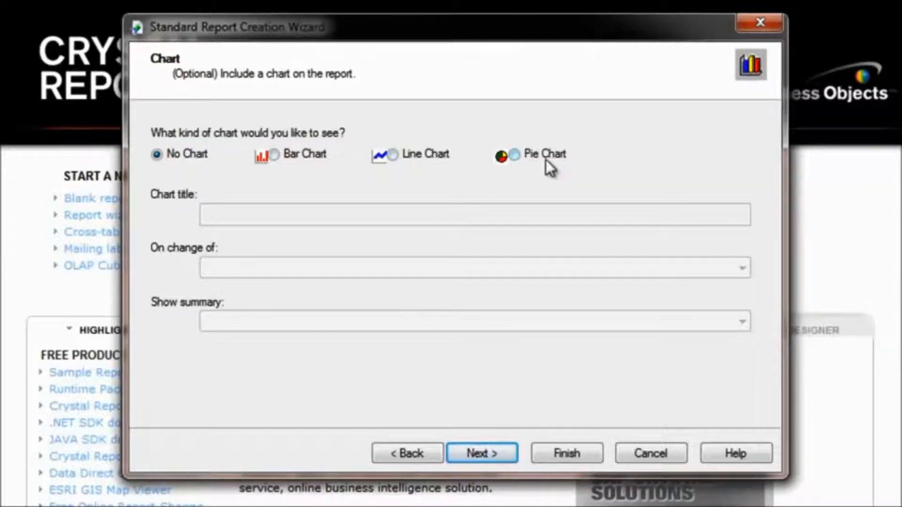
Step: Include a bar chart titled "Salesperson Comparison" that shows the Sum of SalesOrderHeader.TotalDue for each vSalesPerson.LastName
{"action": "left_click", "coordinate": [274, 154]}
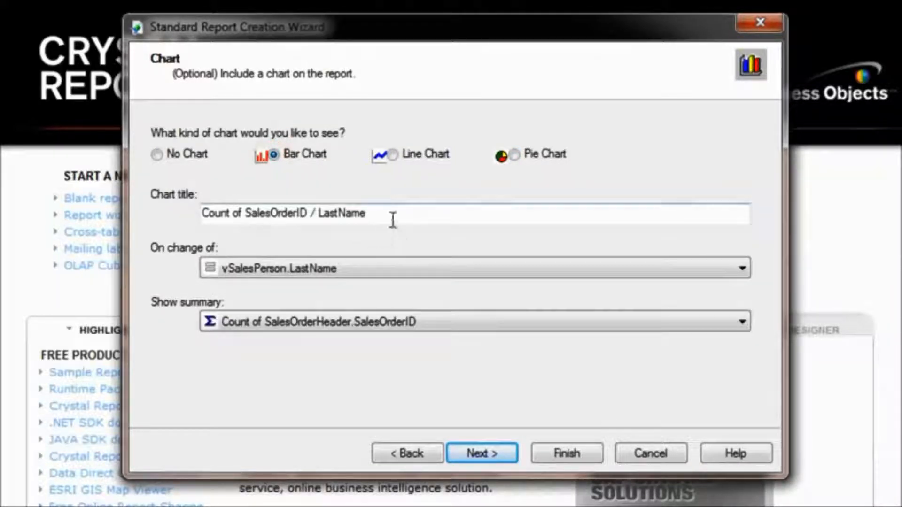
{"action": "triple_click", "coordinate": [234, 210]}
{"action": "type", "text": "S"}
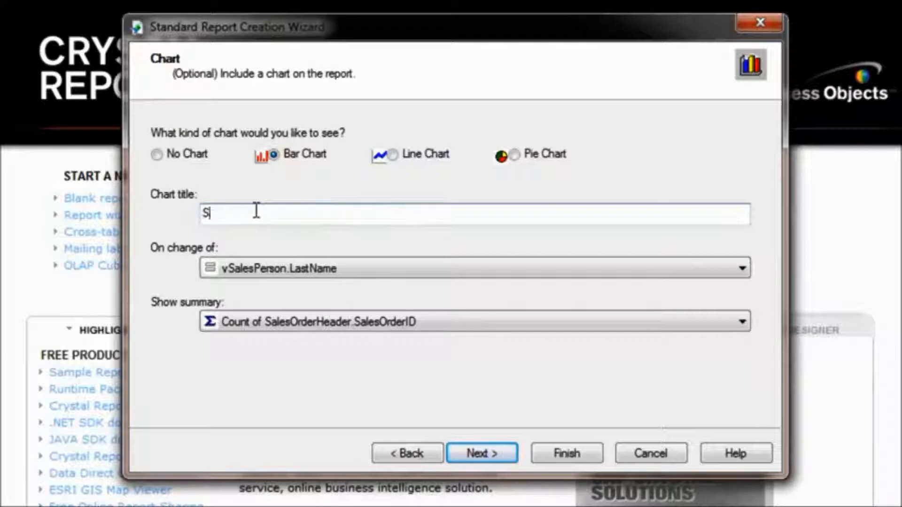
{"action": "type", "text": "alesperson C"}
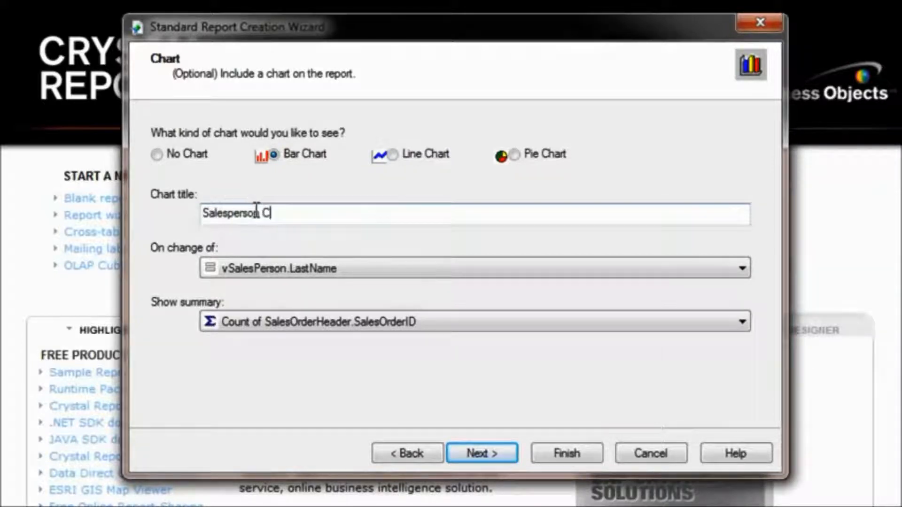
{"action": "type", "text": "omparison"}
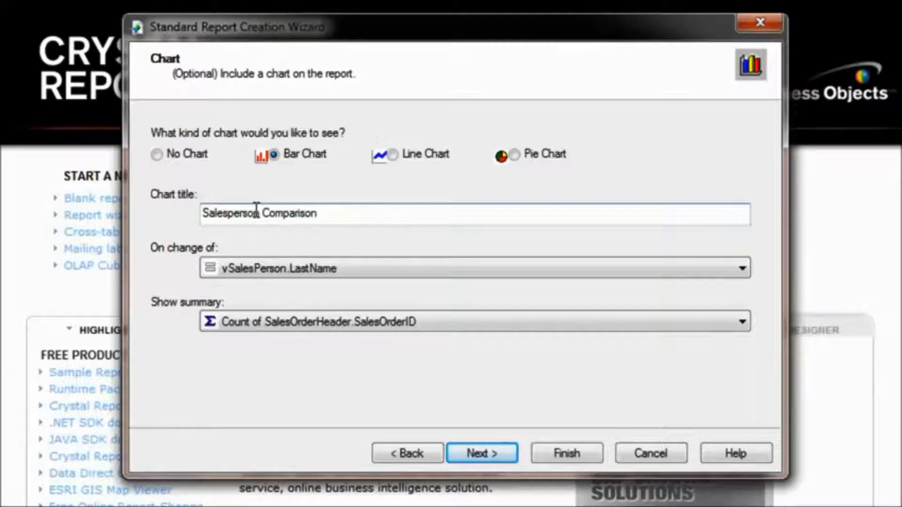
{"action": "left_click", "coordinate": [304, 321]}
{"action": "left_click", "coordinate": [298, 357]}
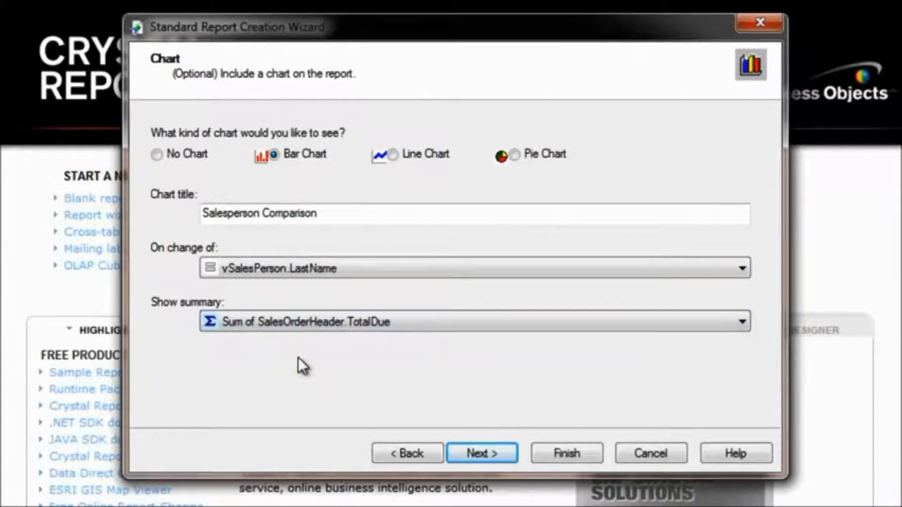
Step: Filter the report records to those whose SalesOrderHeader OrderDate is between 1/1/2008 and 12/31/2008
{"action": "left_click", "coordinate": [478, 449]}
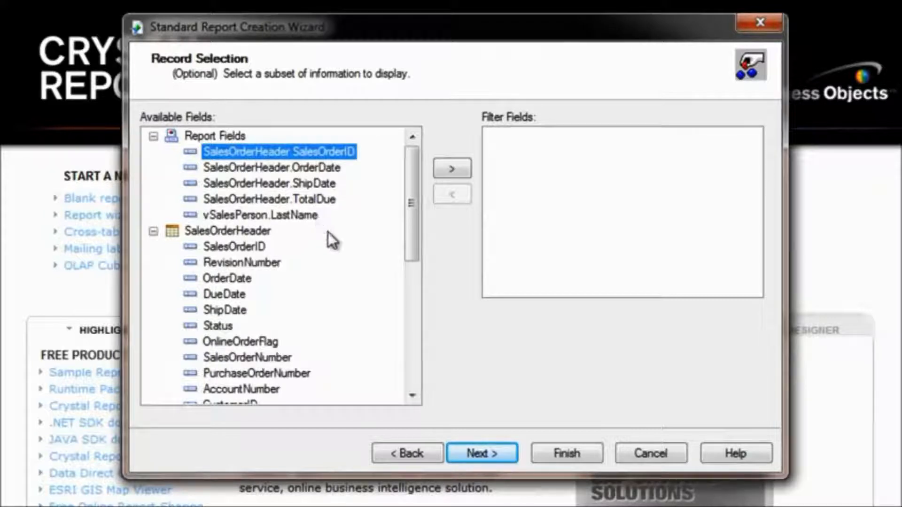
{"action": "left_click", "coordinate": [240, 279]}
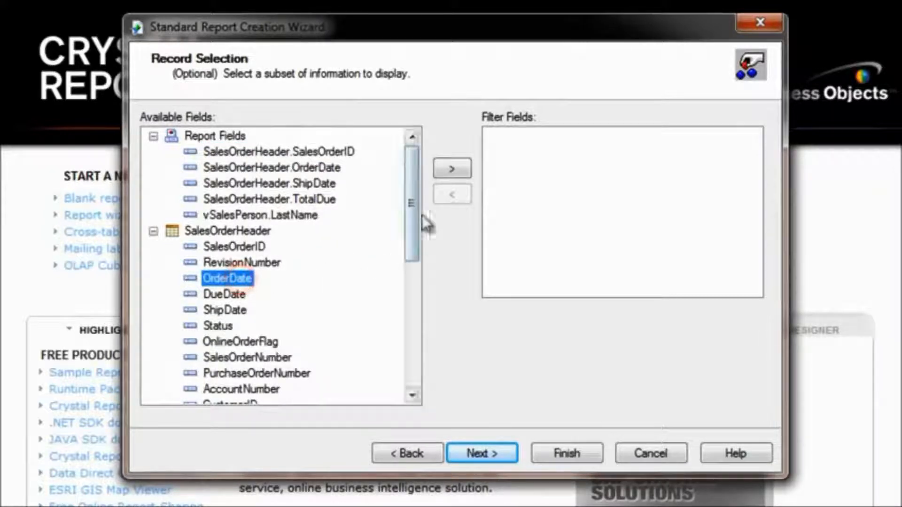
{"action": "left_click", "coordinate": [455, 166]}
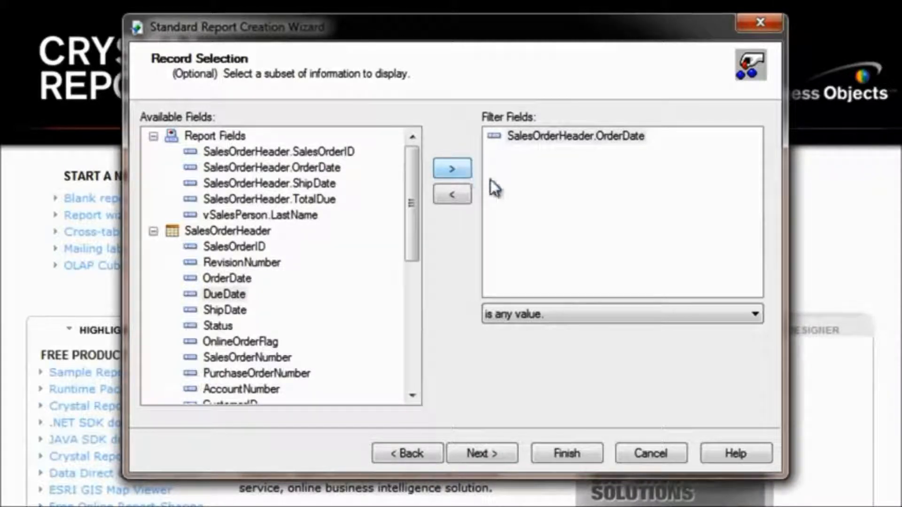
{"action": "left_click", "coordinate": [678, 316]}
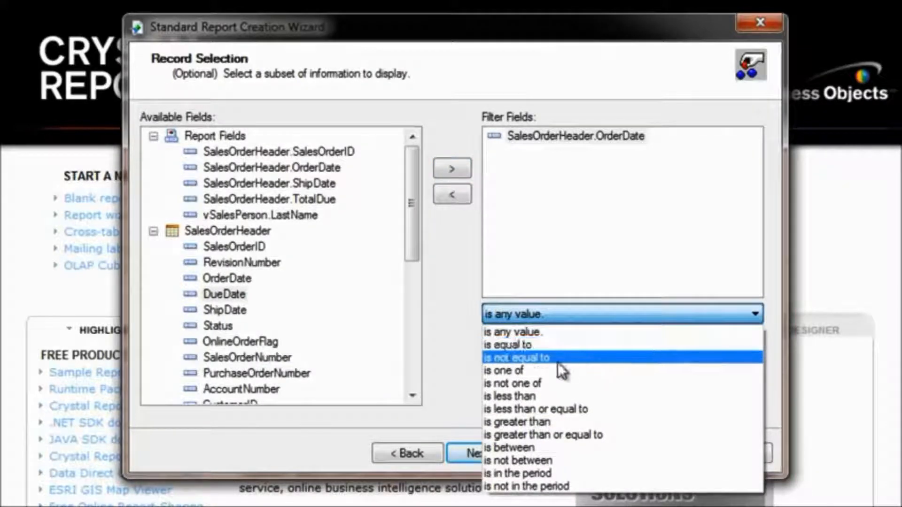
{"action": "left_click", "coordinate": [517, 447]}
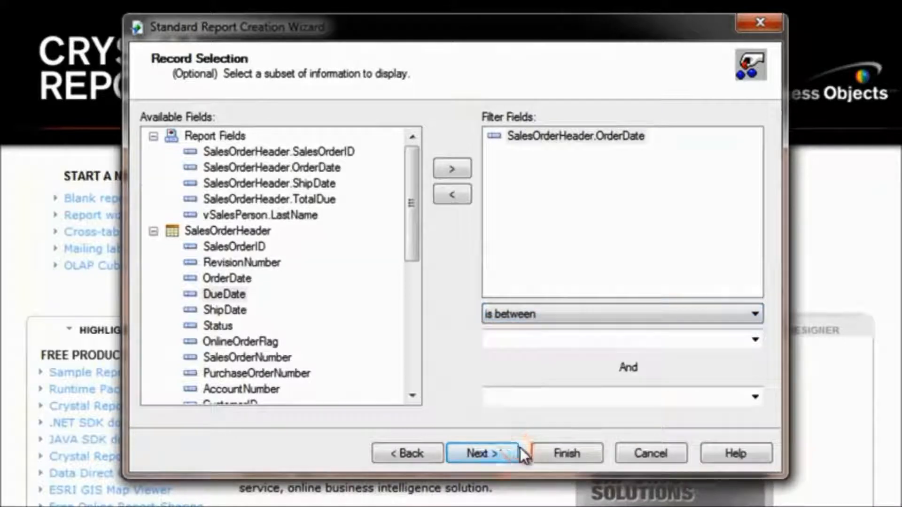
{"action": "left_click", "coordinate": [755, 339]}
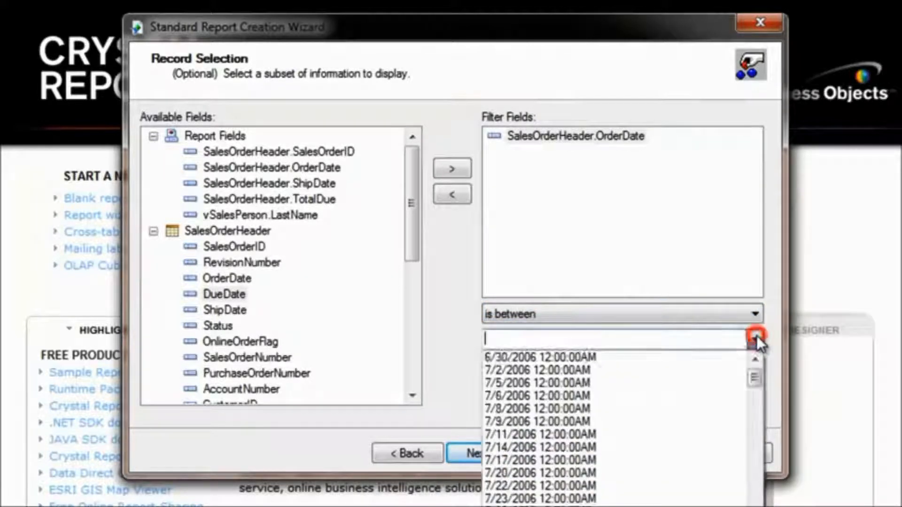
{"action": "left_click", "coordinate": [756, 336]}
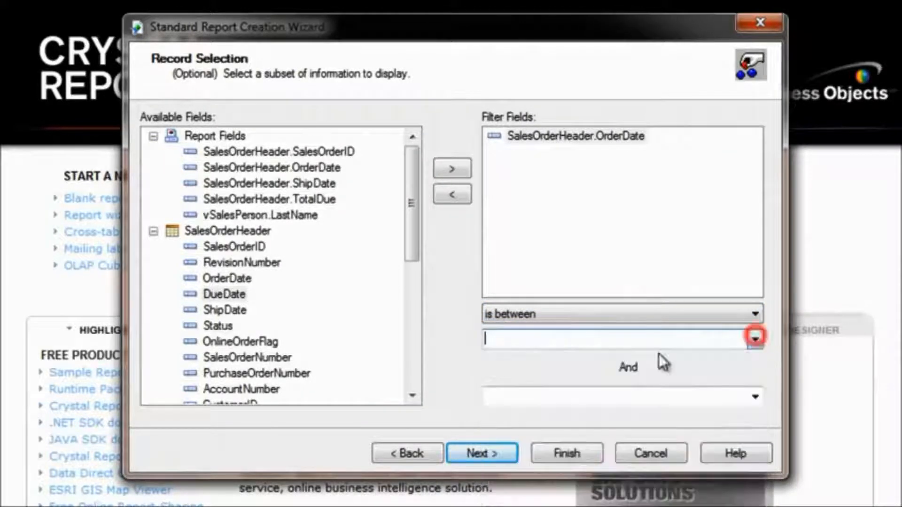
{"action": "type", "text": "1/1/2008"}
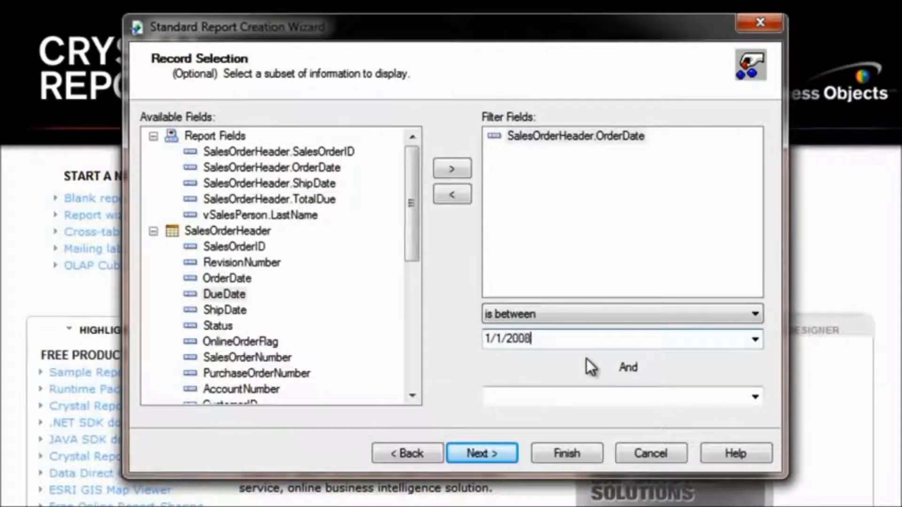
{"action": "key", "text": "Tab"}
{"action": "type", "text": "12/31/2008"}
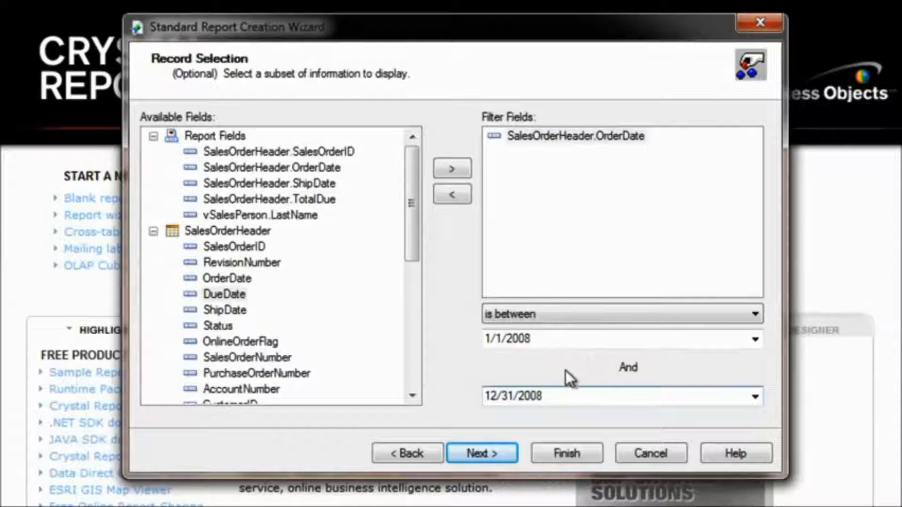
Step: Preview the Block (Blue), Corporate - Page Sections Only and Double-Sided Page Headers/Footers templates, choose No Template and finish the report wizard
{"action": "left_click", "coordinate": [485, 447]}
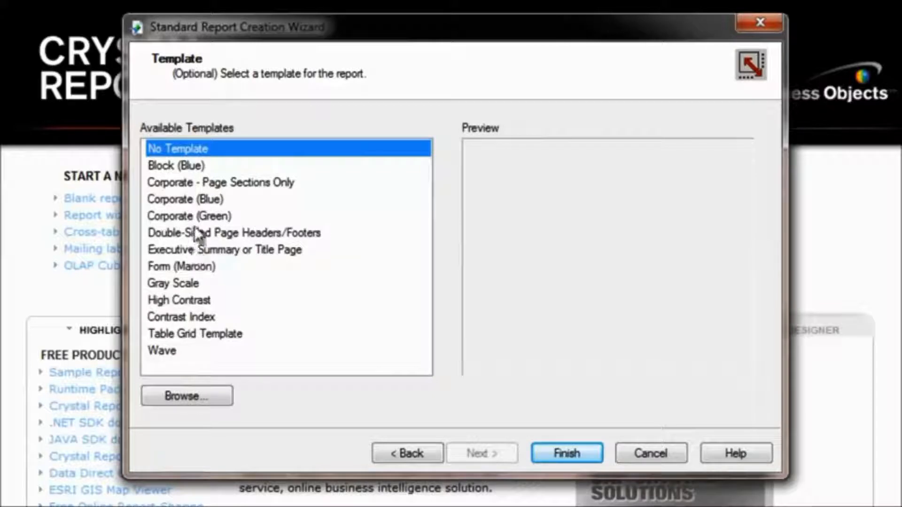
{"action": "left_click", "coordinate": [168, 166]}
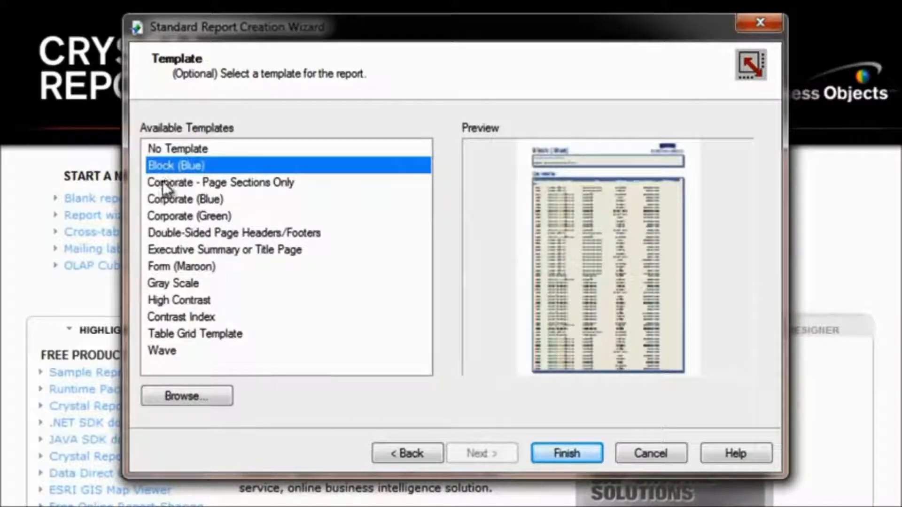
{"action": "left_click", "coordinate": [163, 182]}
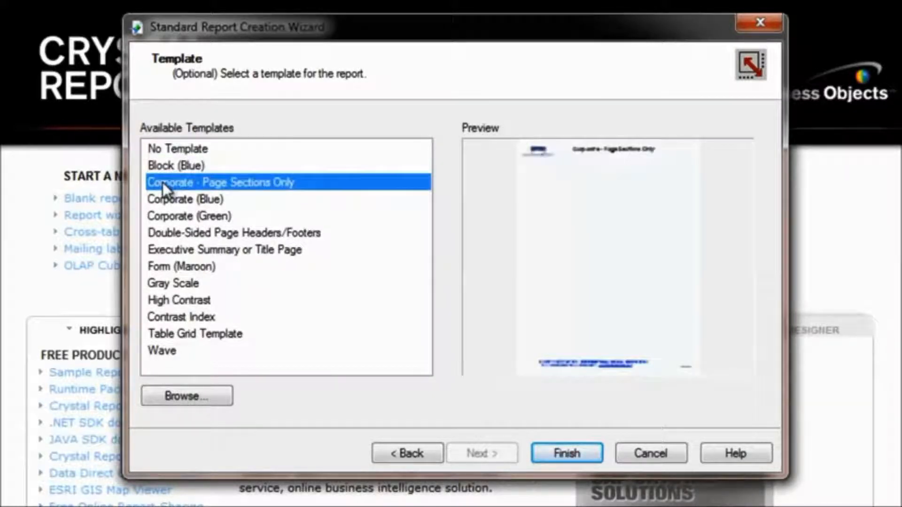
{"action": "left_click", "coordinate": [177, 234]}
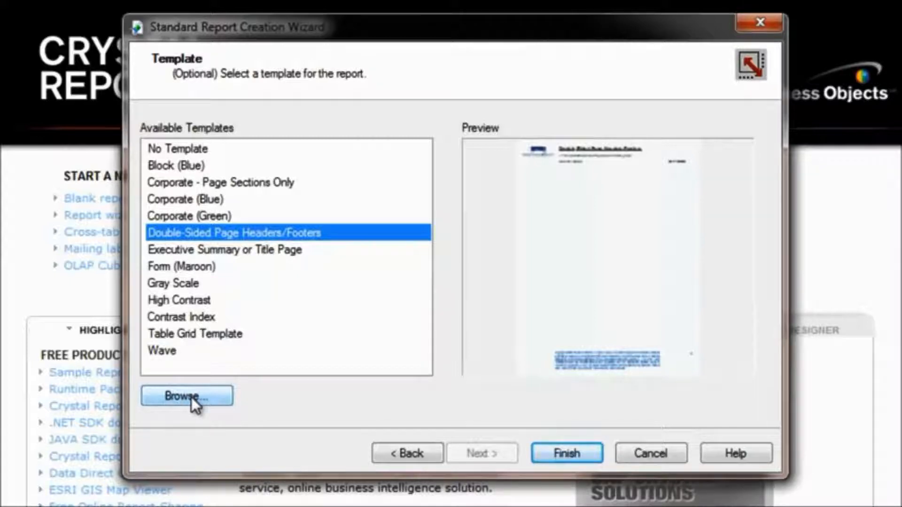
{"action": "left_click", "coordinate": [171, 151]}
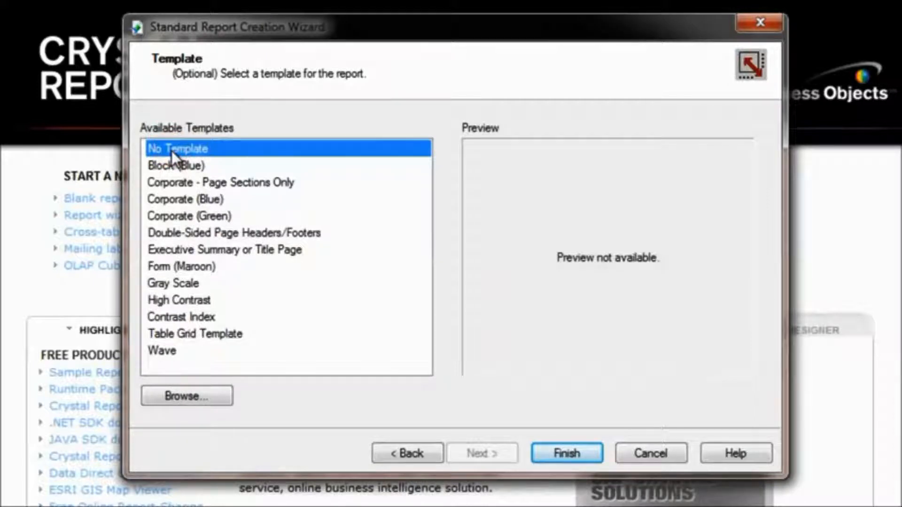
{"action": "left_click", "coordinate": [544, 453]}
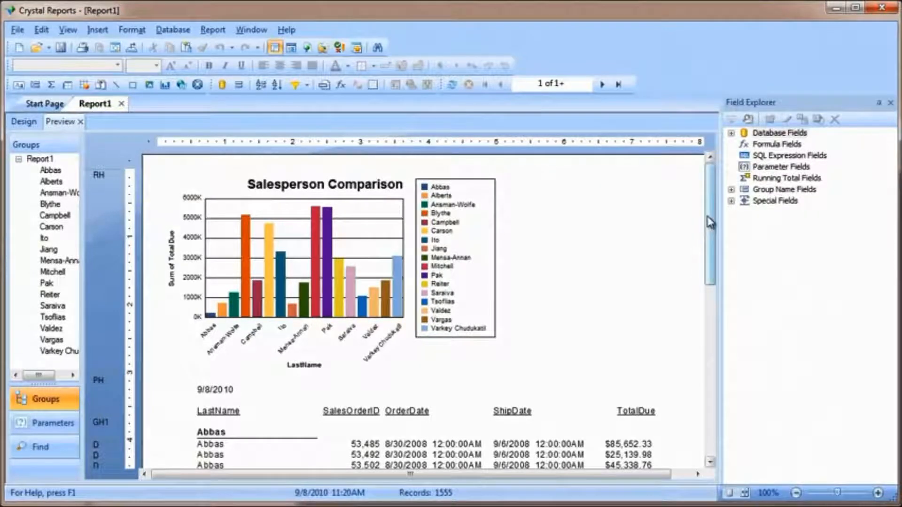
Step: Review the generated report's chart and grouped sales records, and save it to Local Disk (C:) as a Crystal Reports file named "My First Report"
{"action": "left_click_drag", "start_coordinate": [709, 217], "coordinate": [713, 259]}
{"action": "left_click_drag", "start_coordinate": [715, 279], "coordinate": [713, 301]}
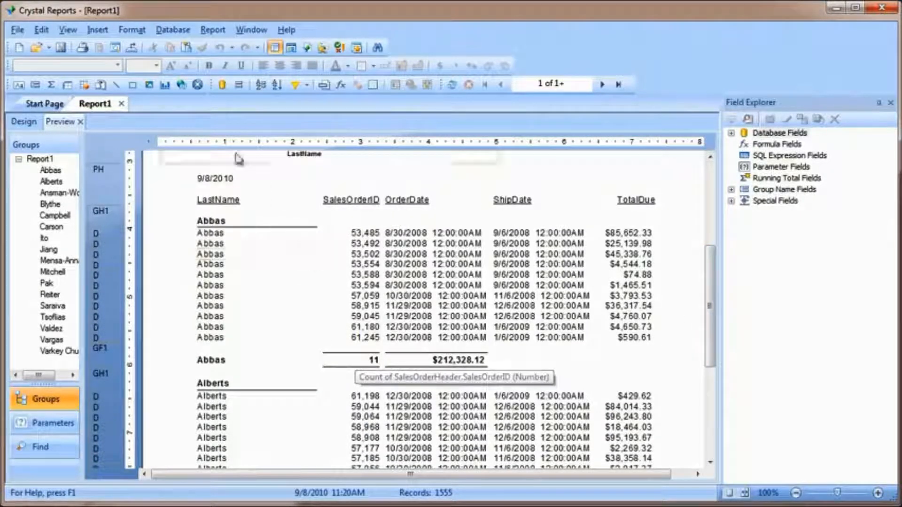
{"action": "left_click", "coordinate": [61, 49]}
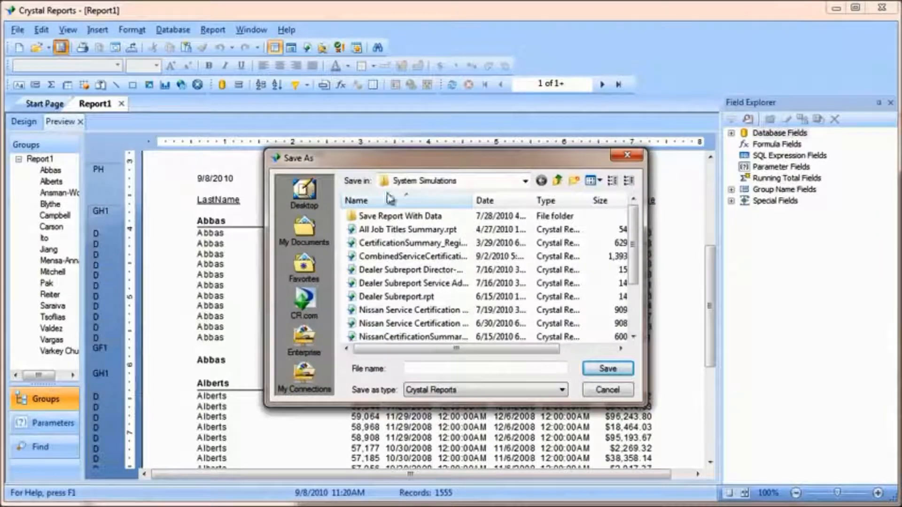
{"action": "left_click", "coordinate": [525, 181]}
{"action": "left_click", "coordinate": [406, 249]}
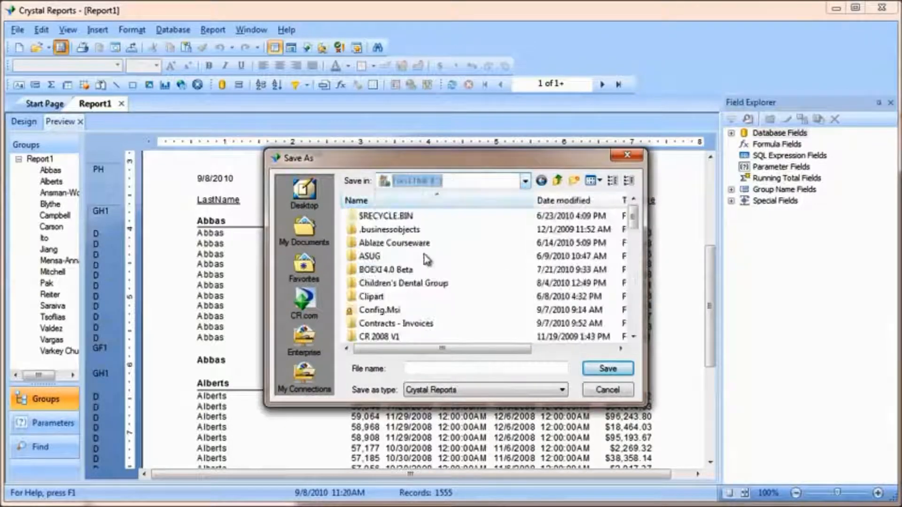
{"action": "type", "text": "My First Report"}
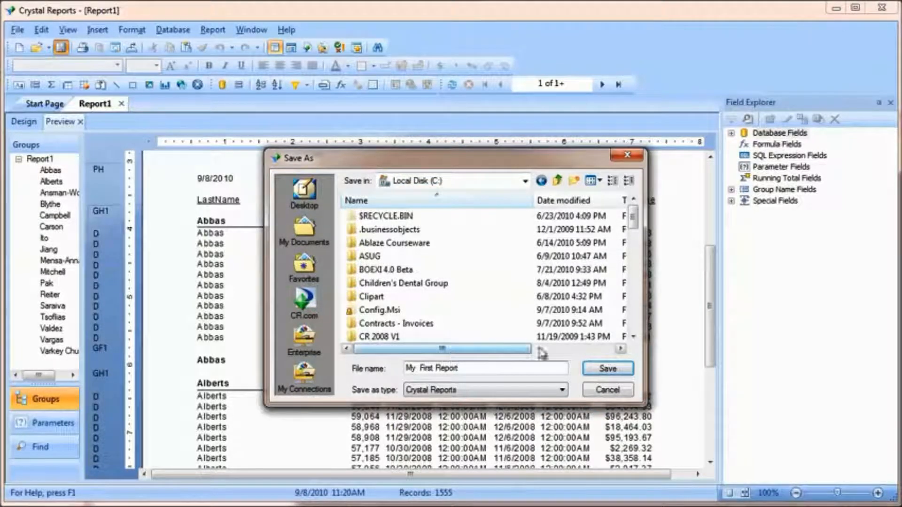
{"action": "left_click", "coordinate": [583, 370]}
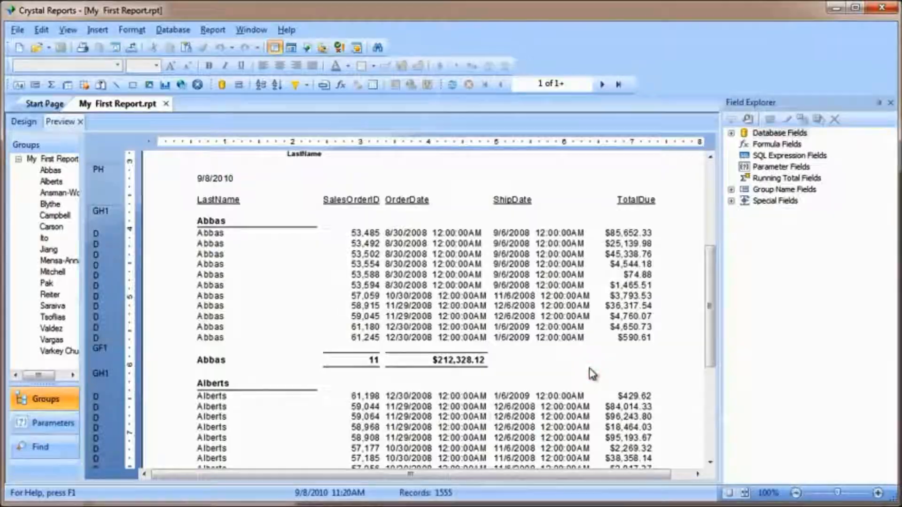